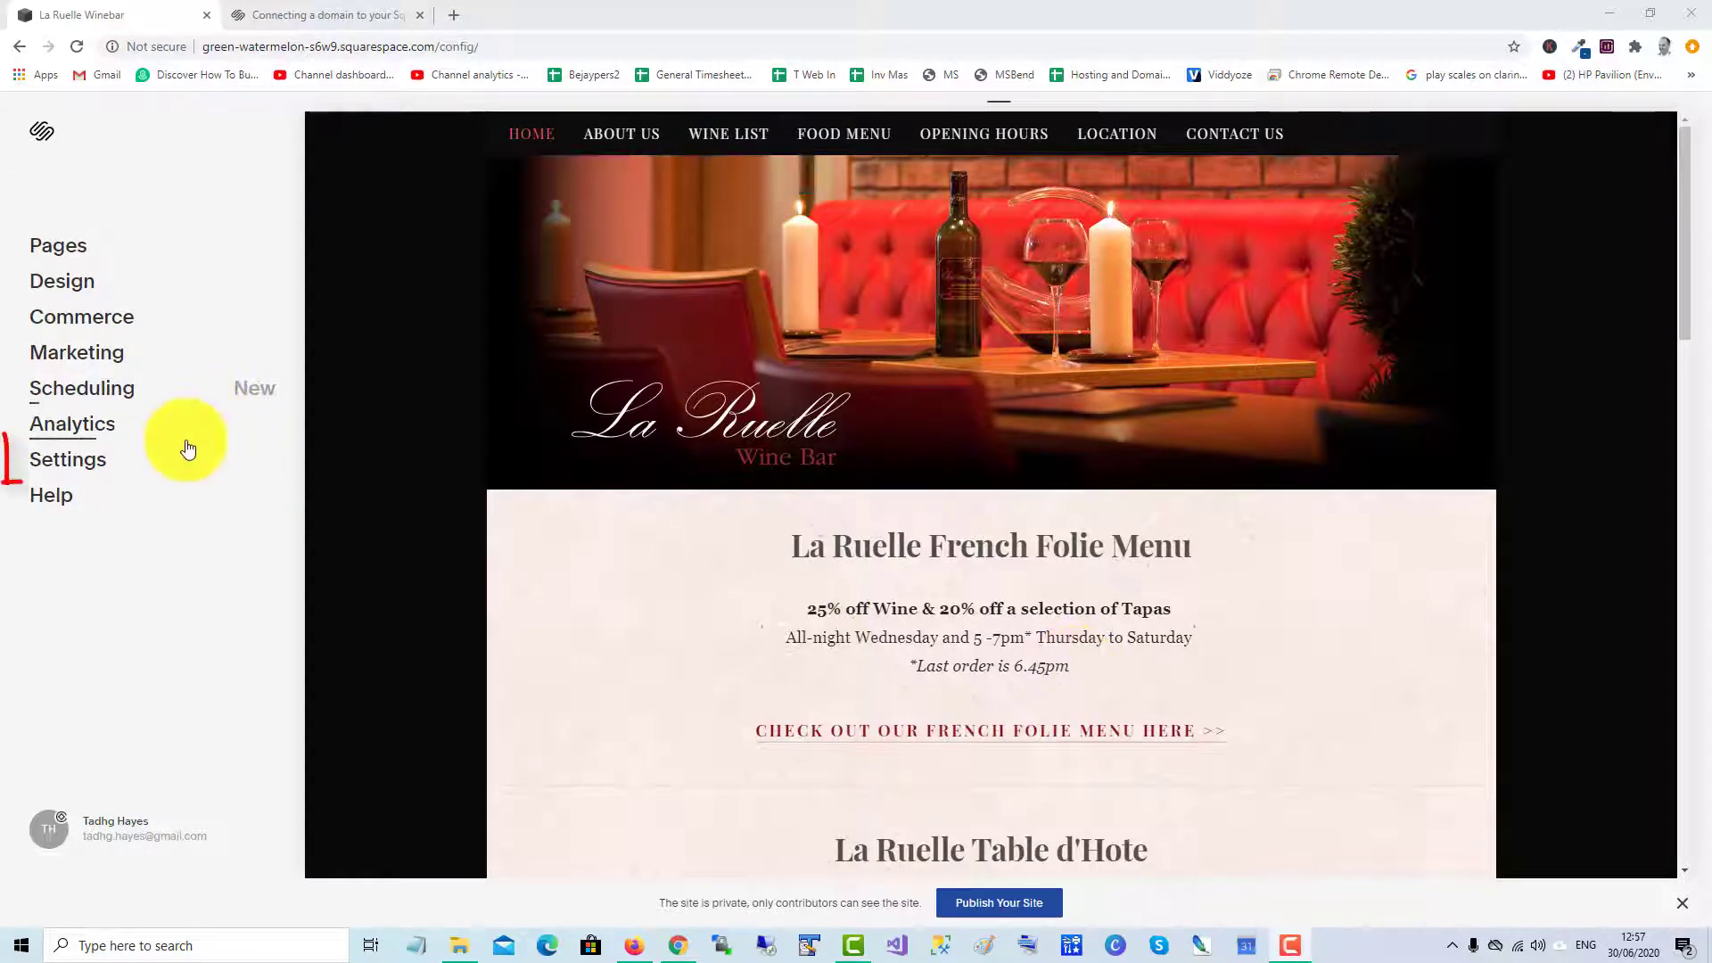
- Go to Settings > Domains for the La Ruelle Winebar site
click(85, 468)
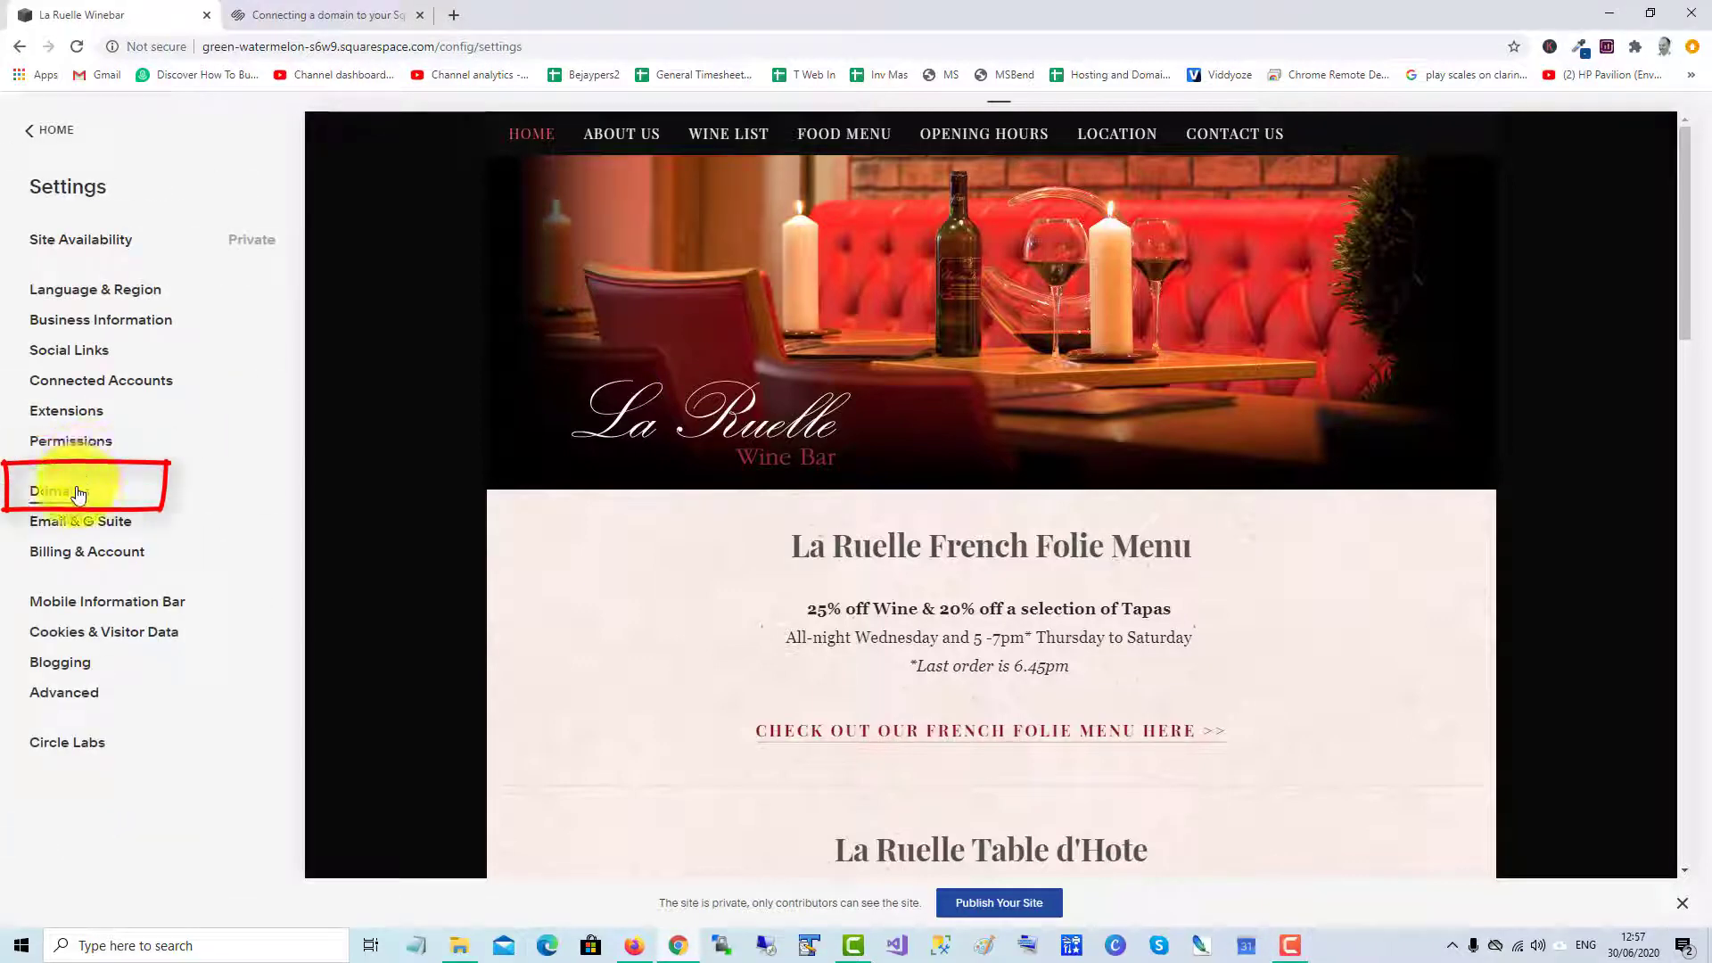
click(78, 492)
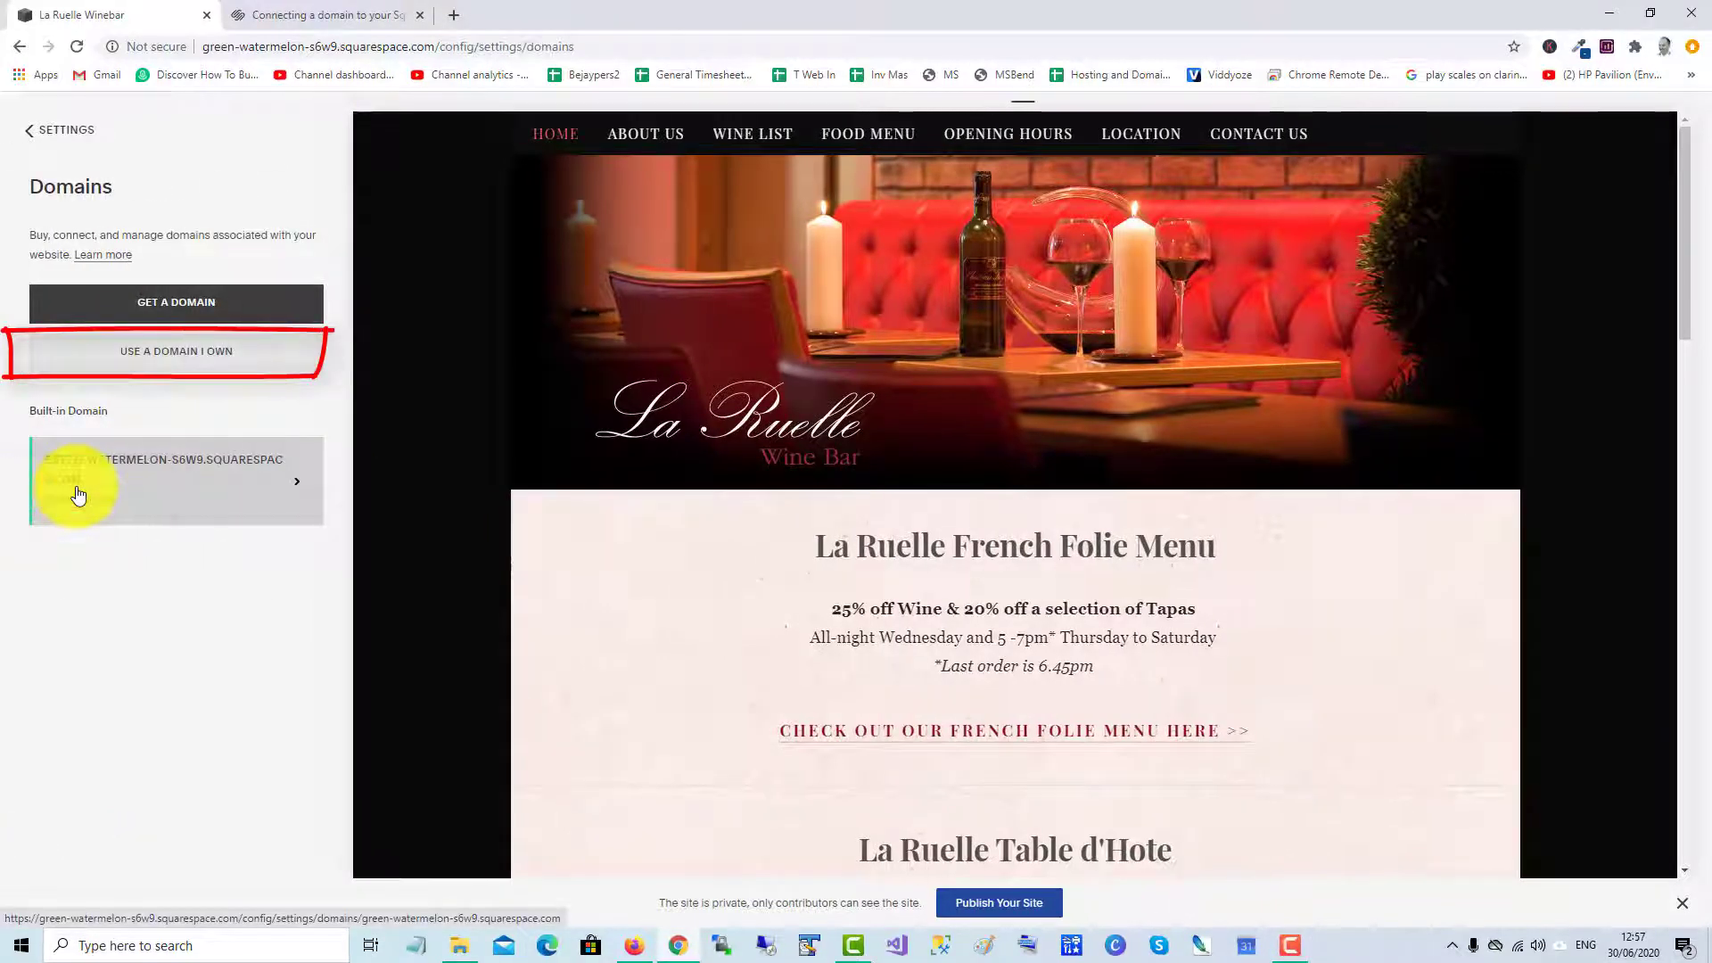
- Enter laruelle.ie as a domain you already own and continue
click(214, 362)
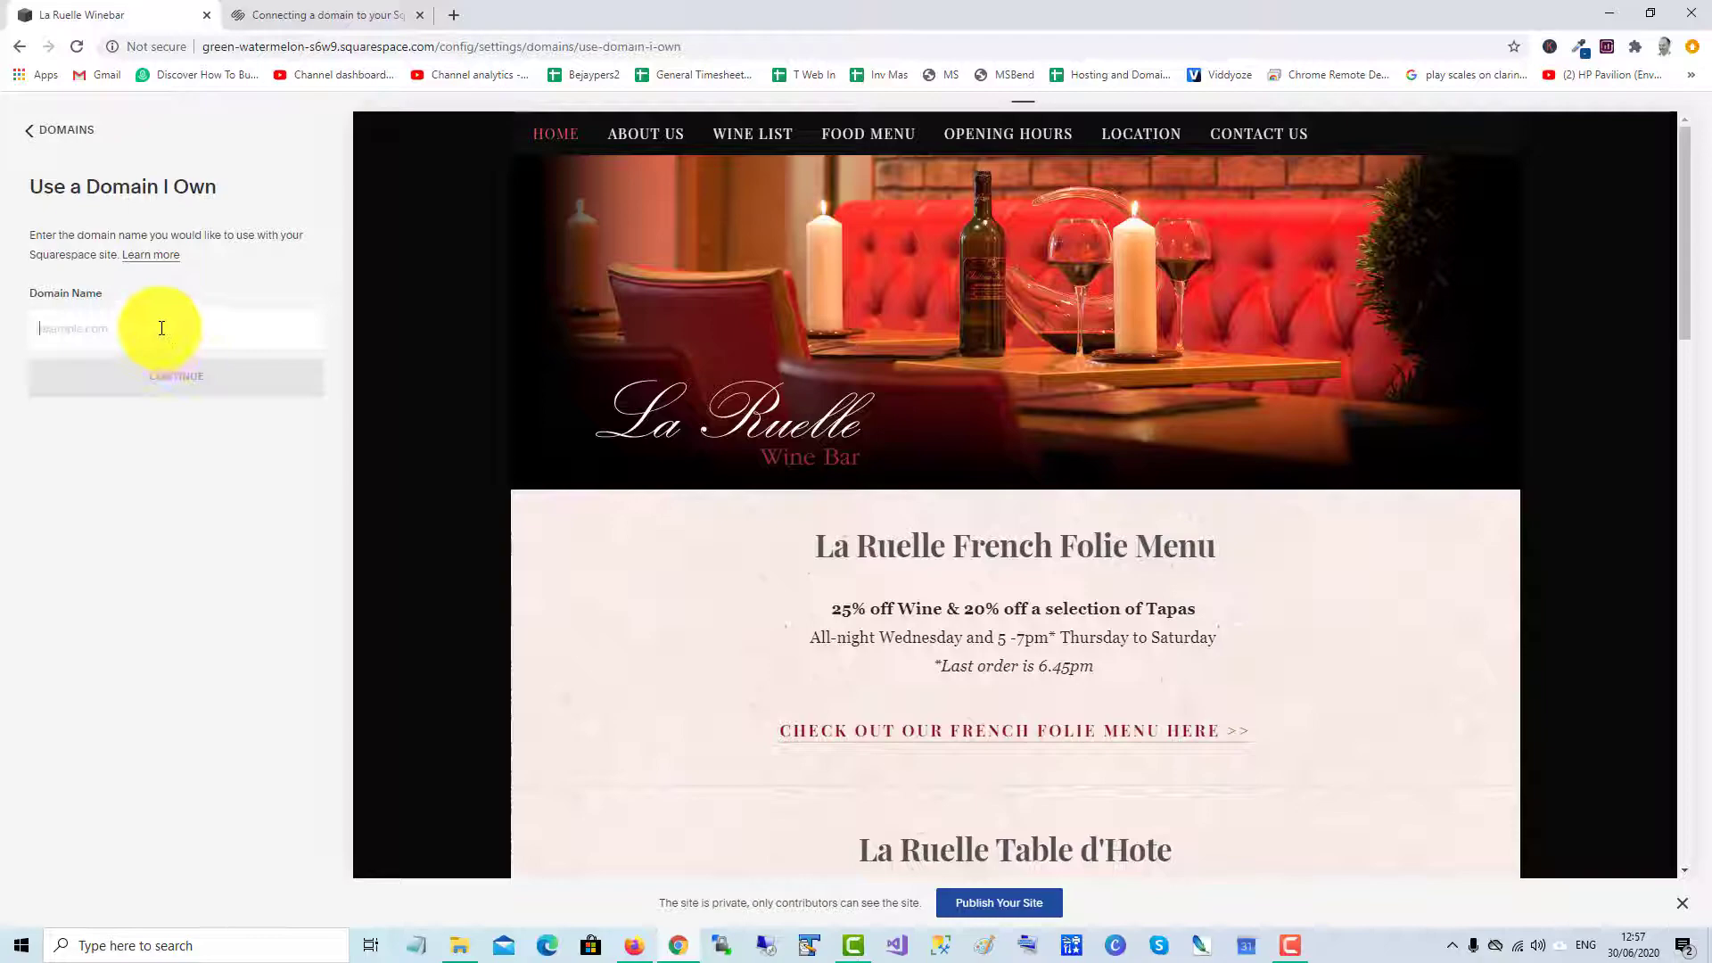
text(larue)
text(ll)
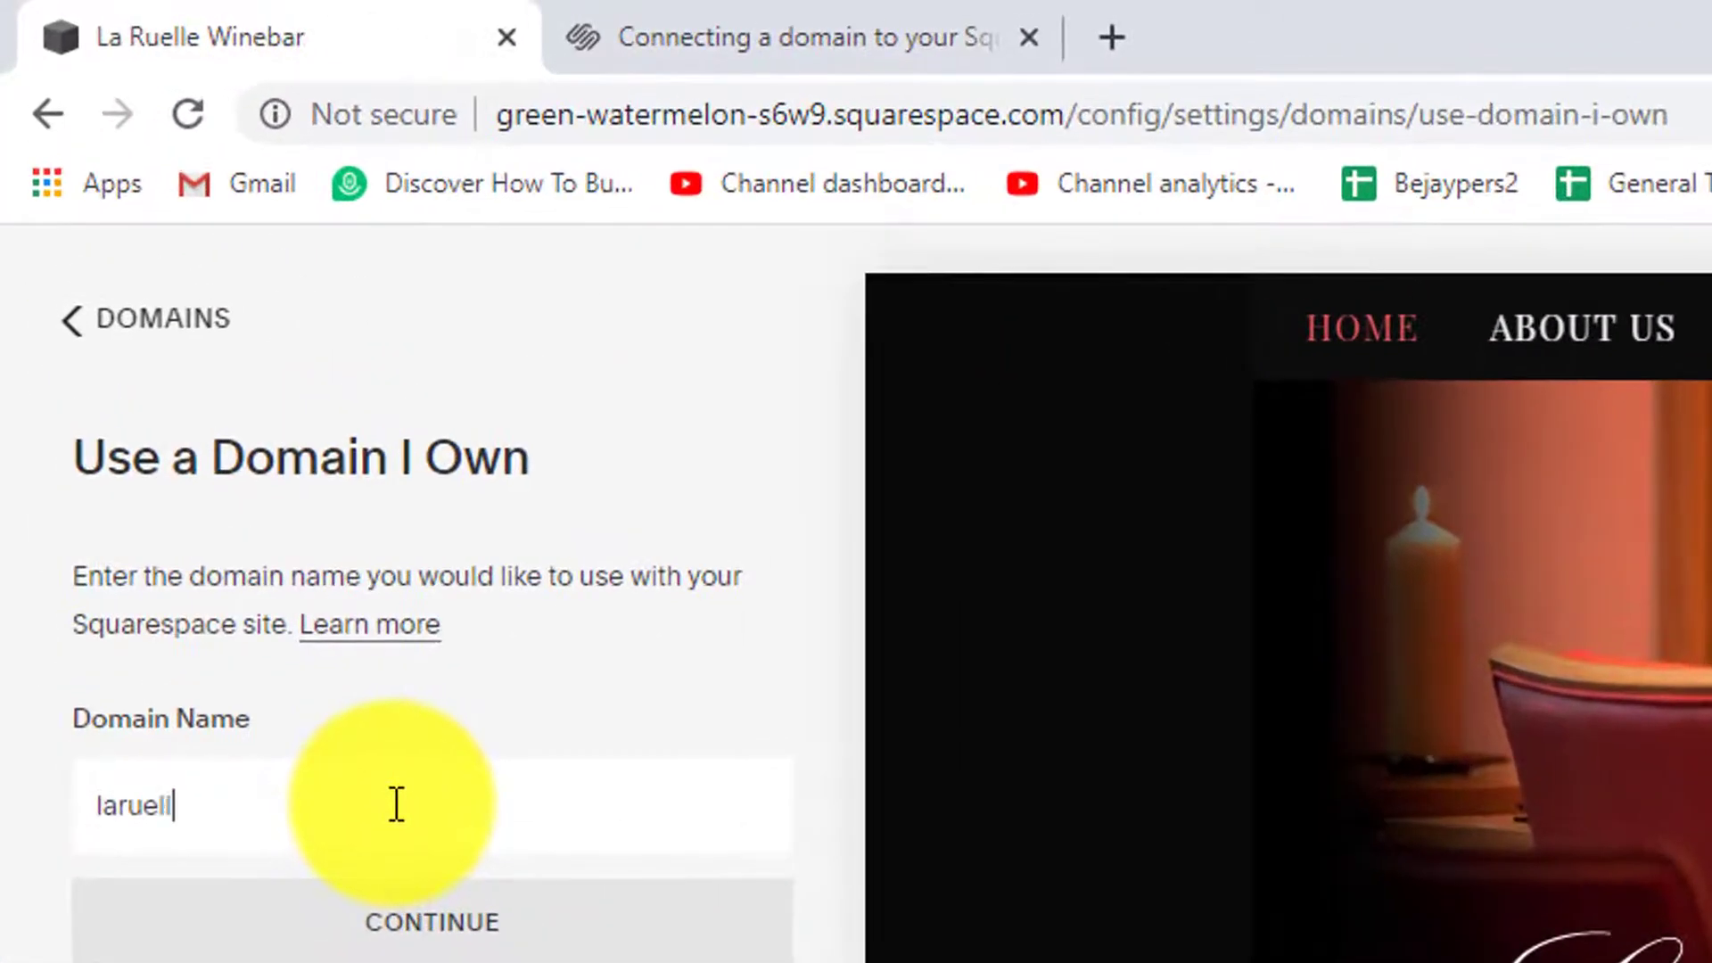
text(e)
text(.ie)
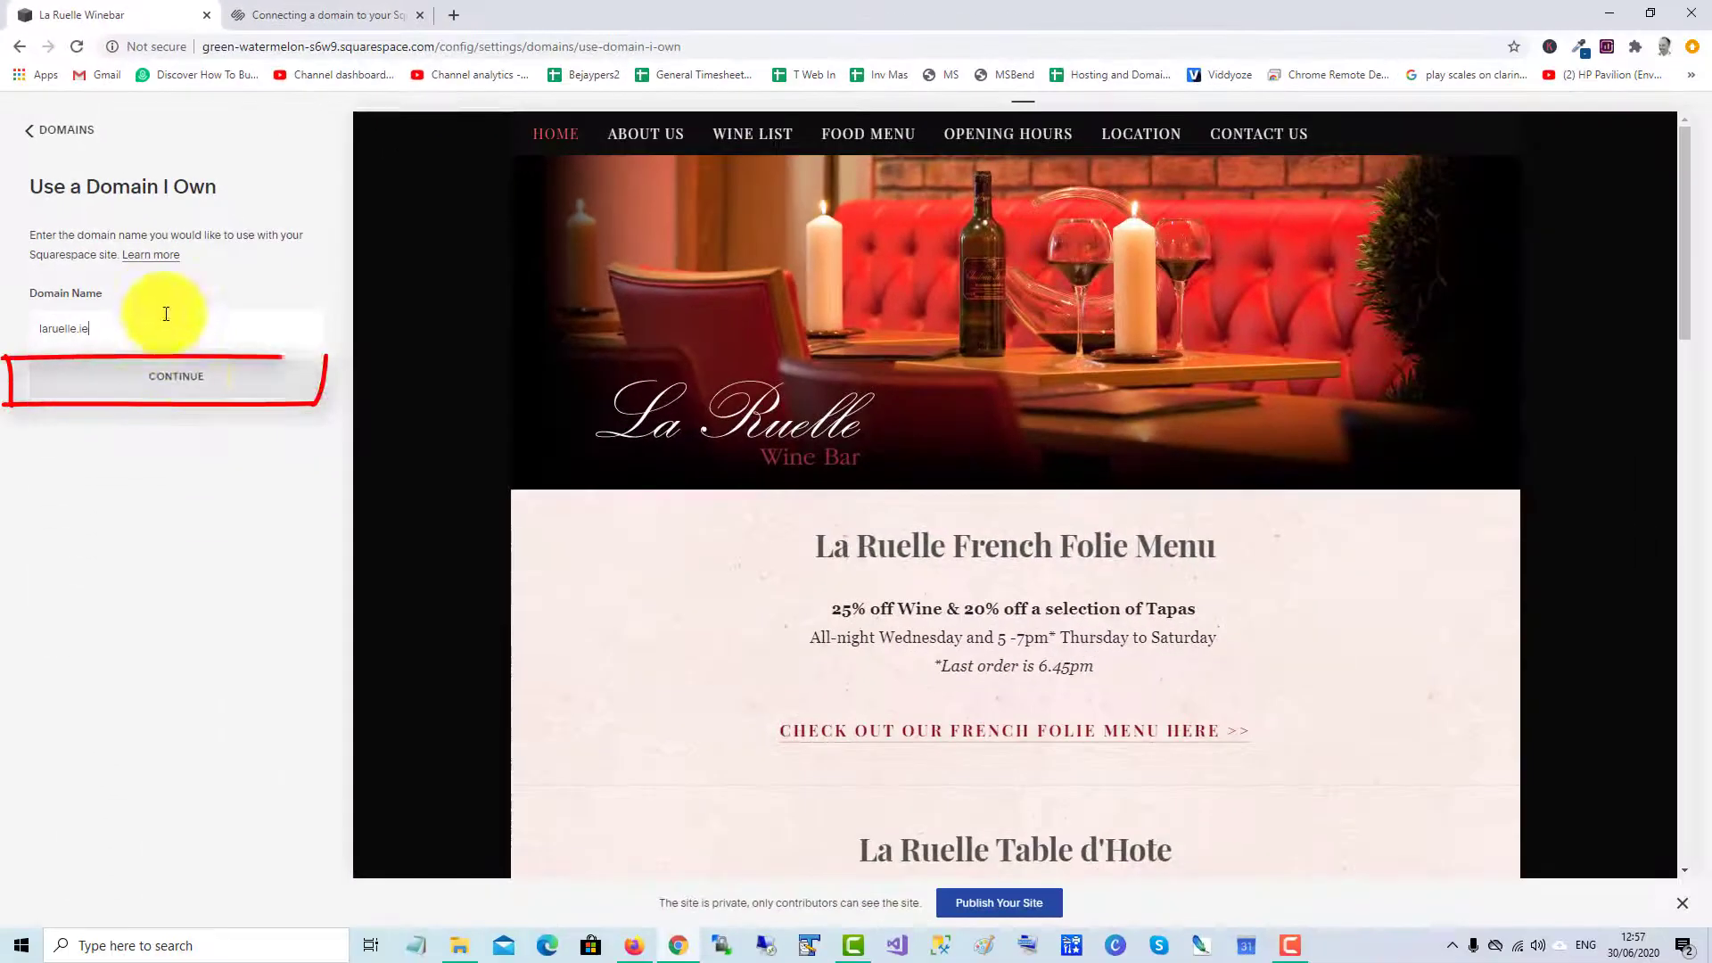
click(194, 381)
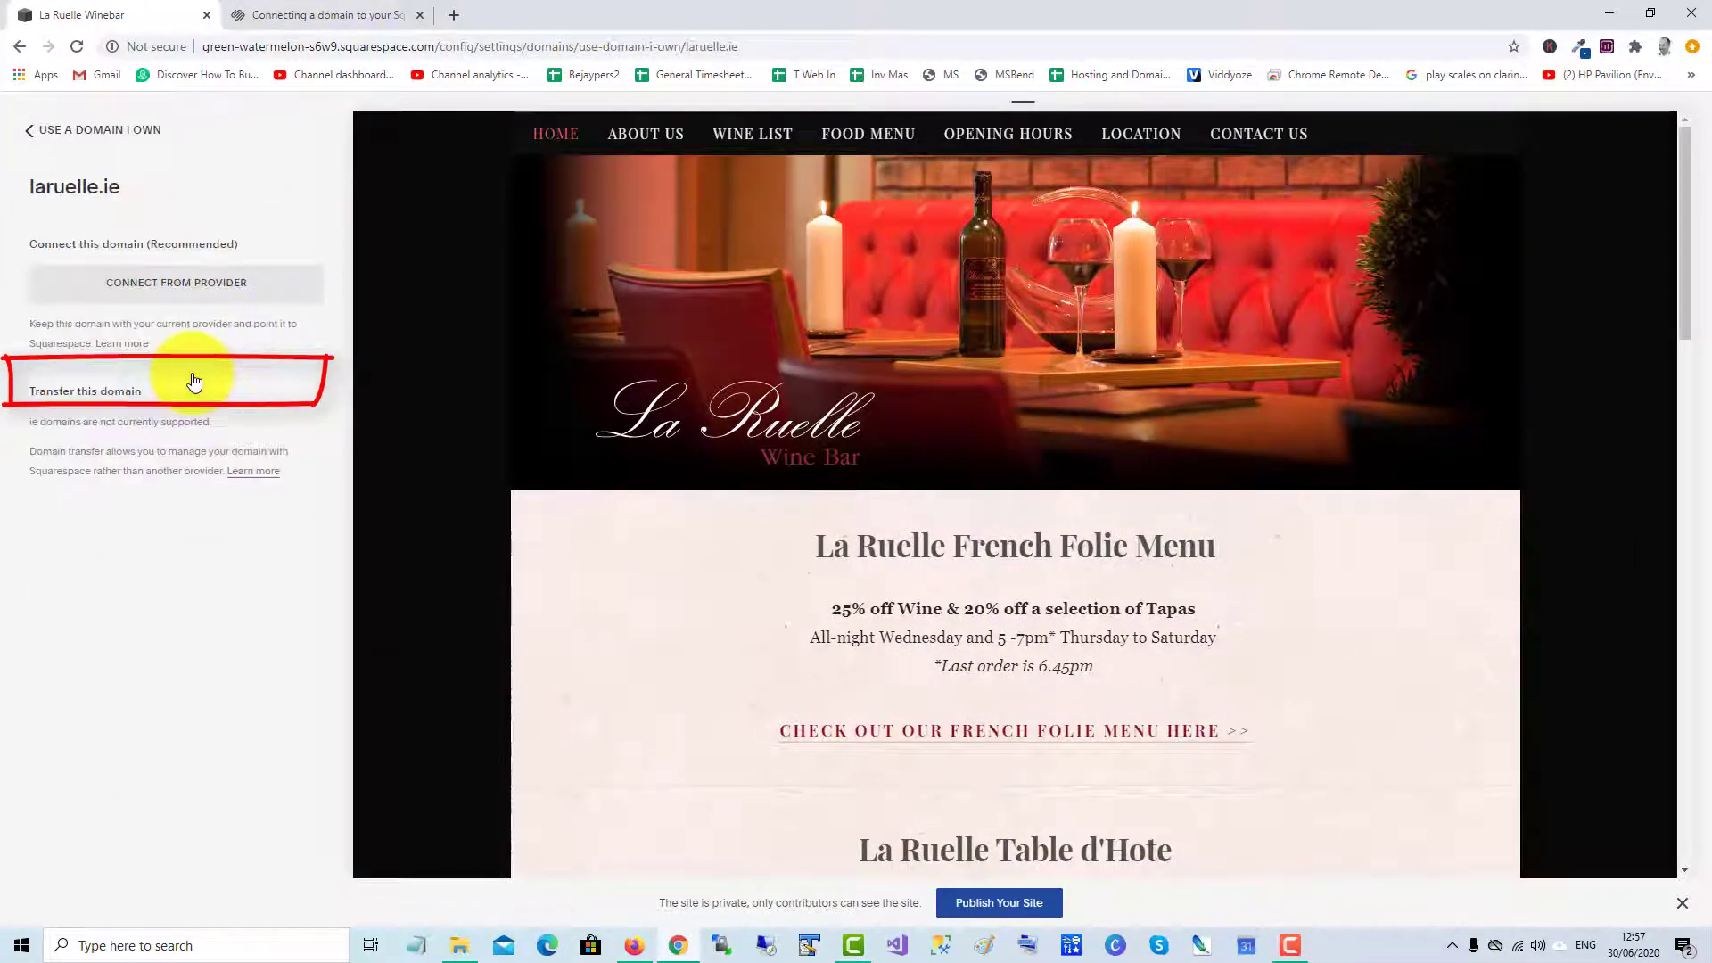
- Connect laruelle.ie from its provider, keeping the provider set to Other
click(191, 291)
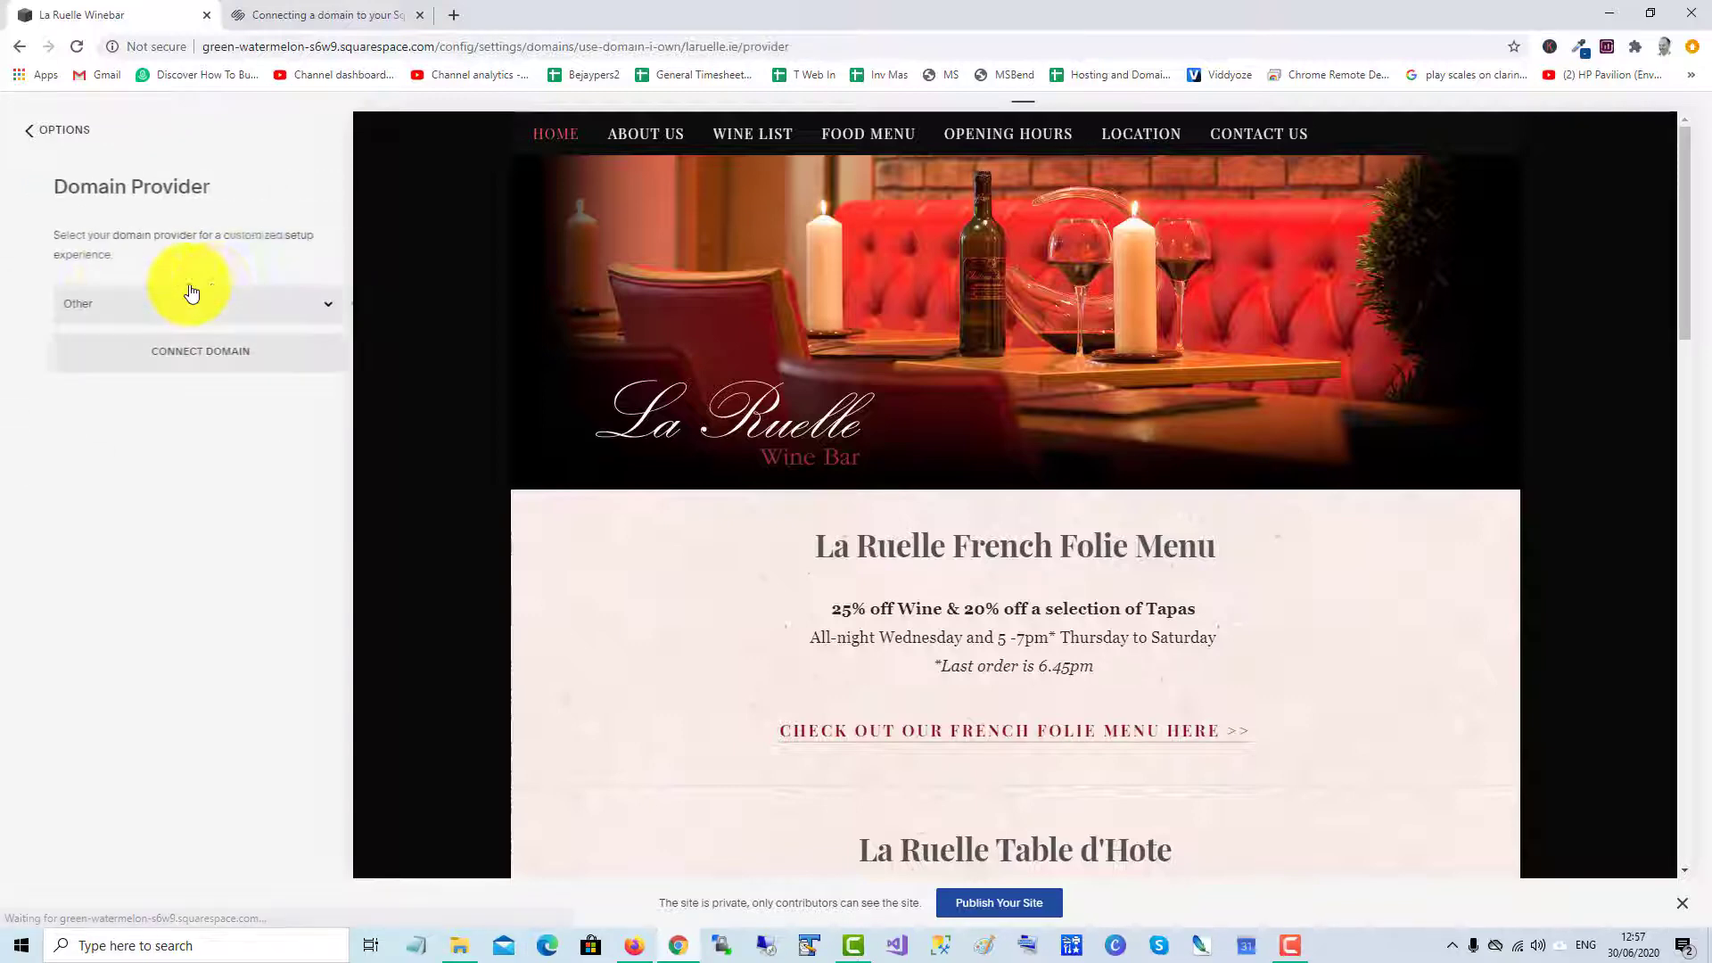
click(261, 311)
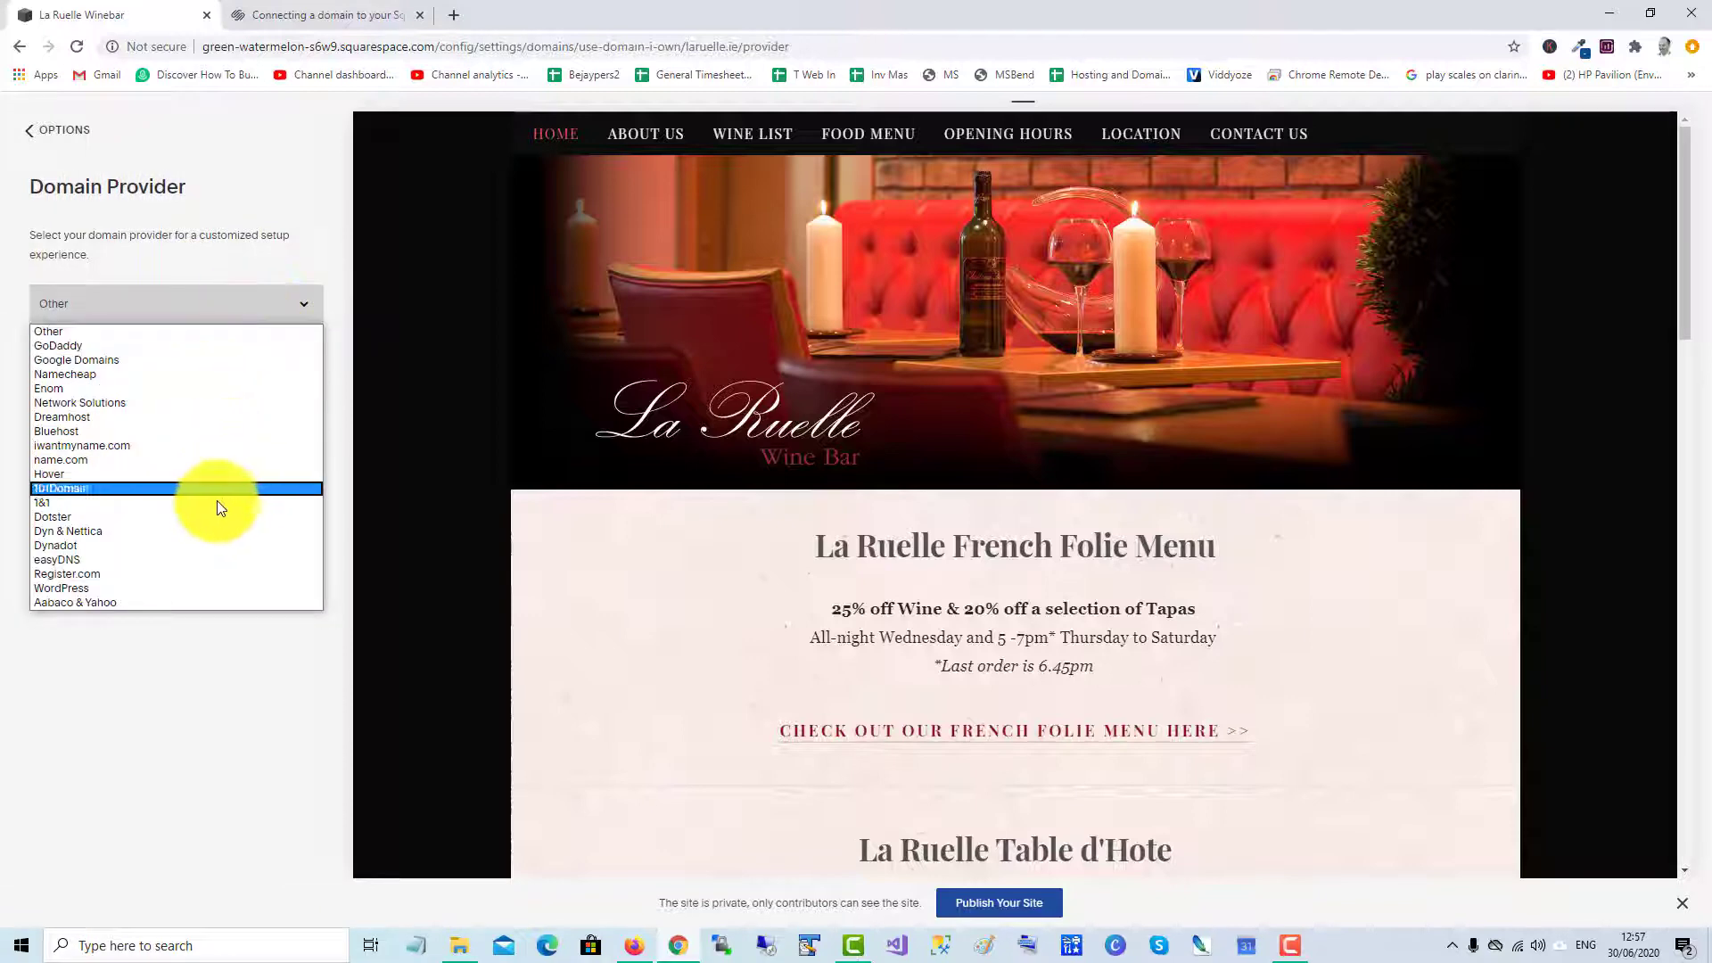
click(221, 331)
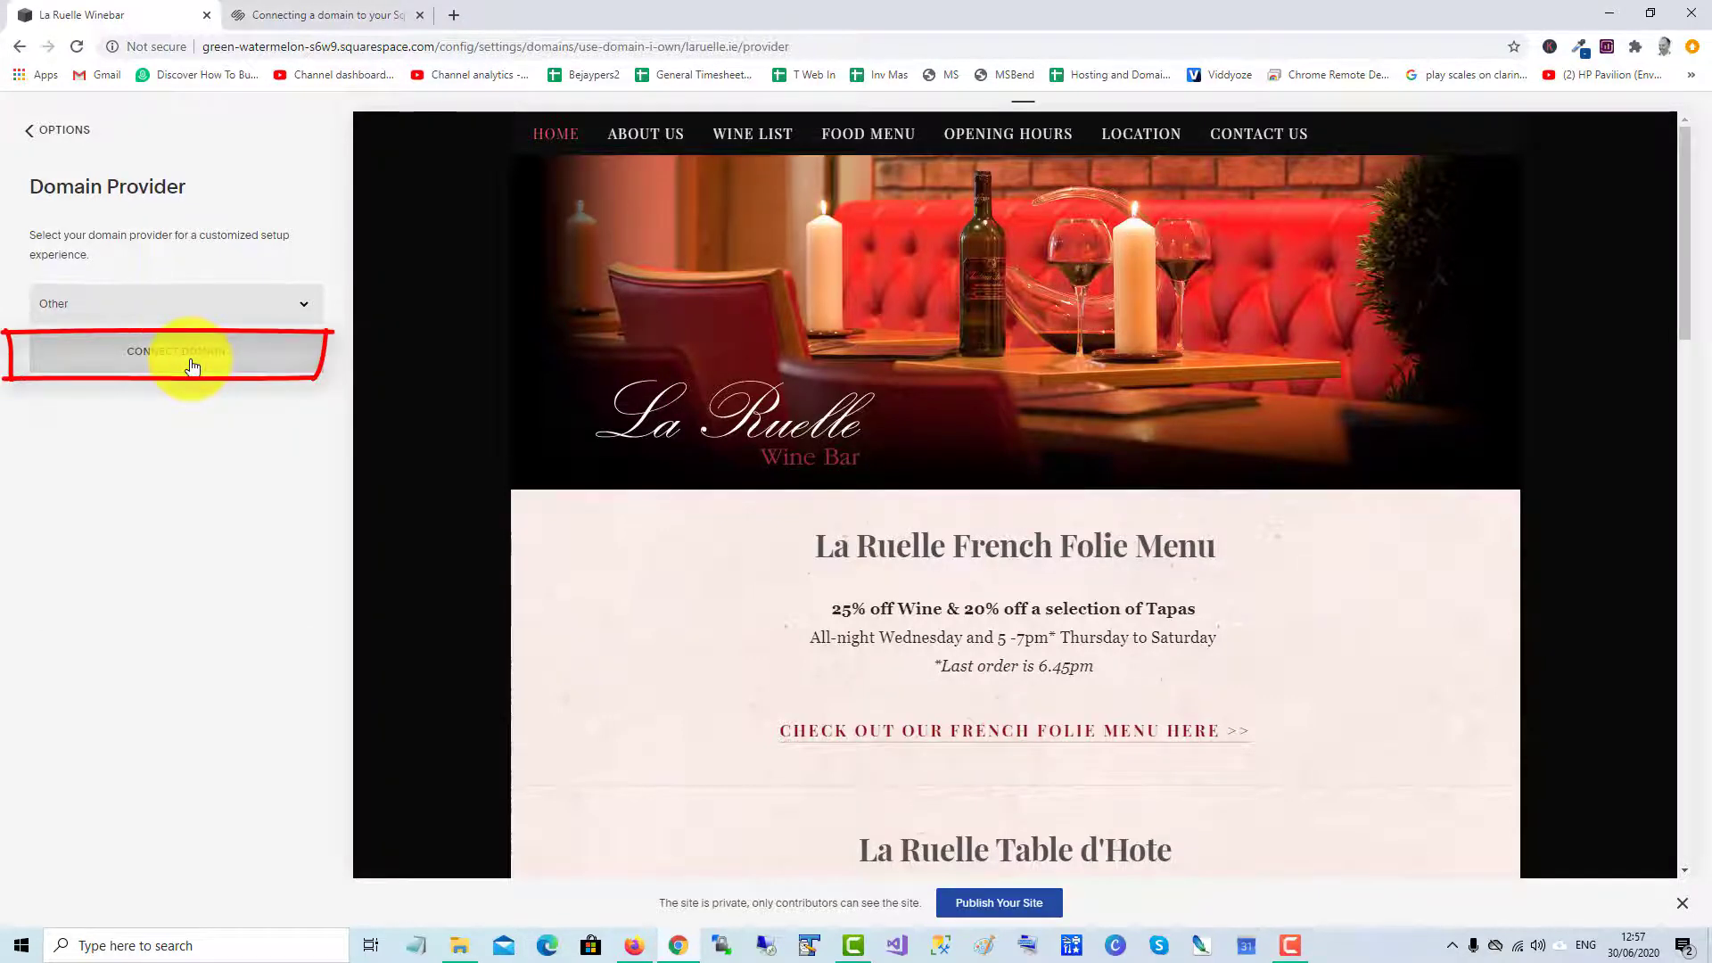
click(191, 354)
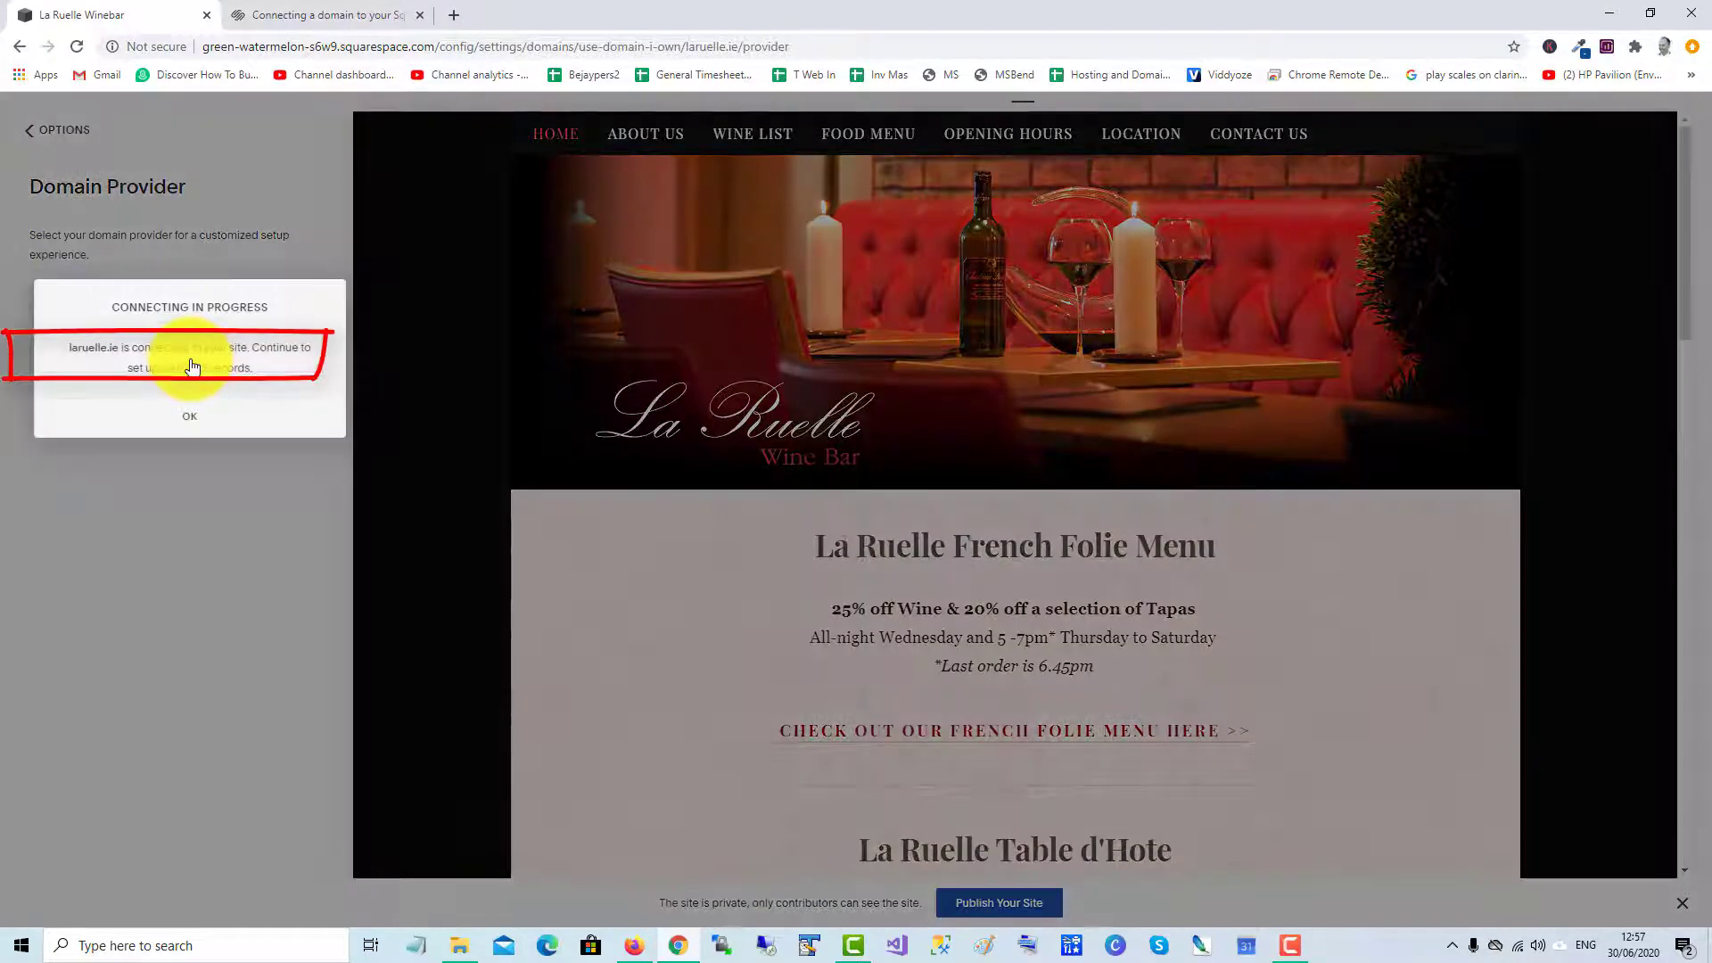
- Dismiss the Connecting in progress notice to reveal laruelle.ie's required DNS records
click(187, 424)
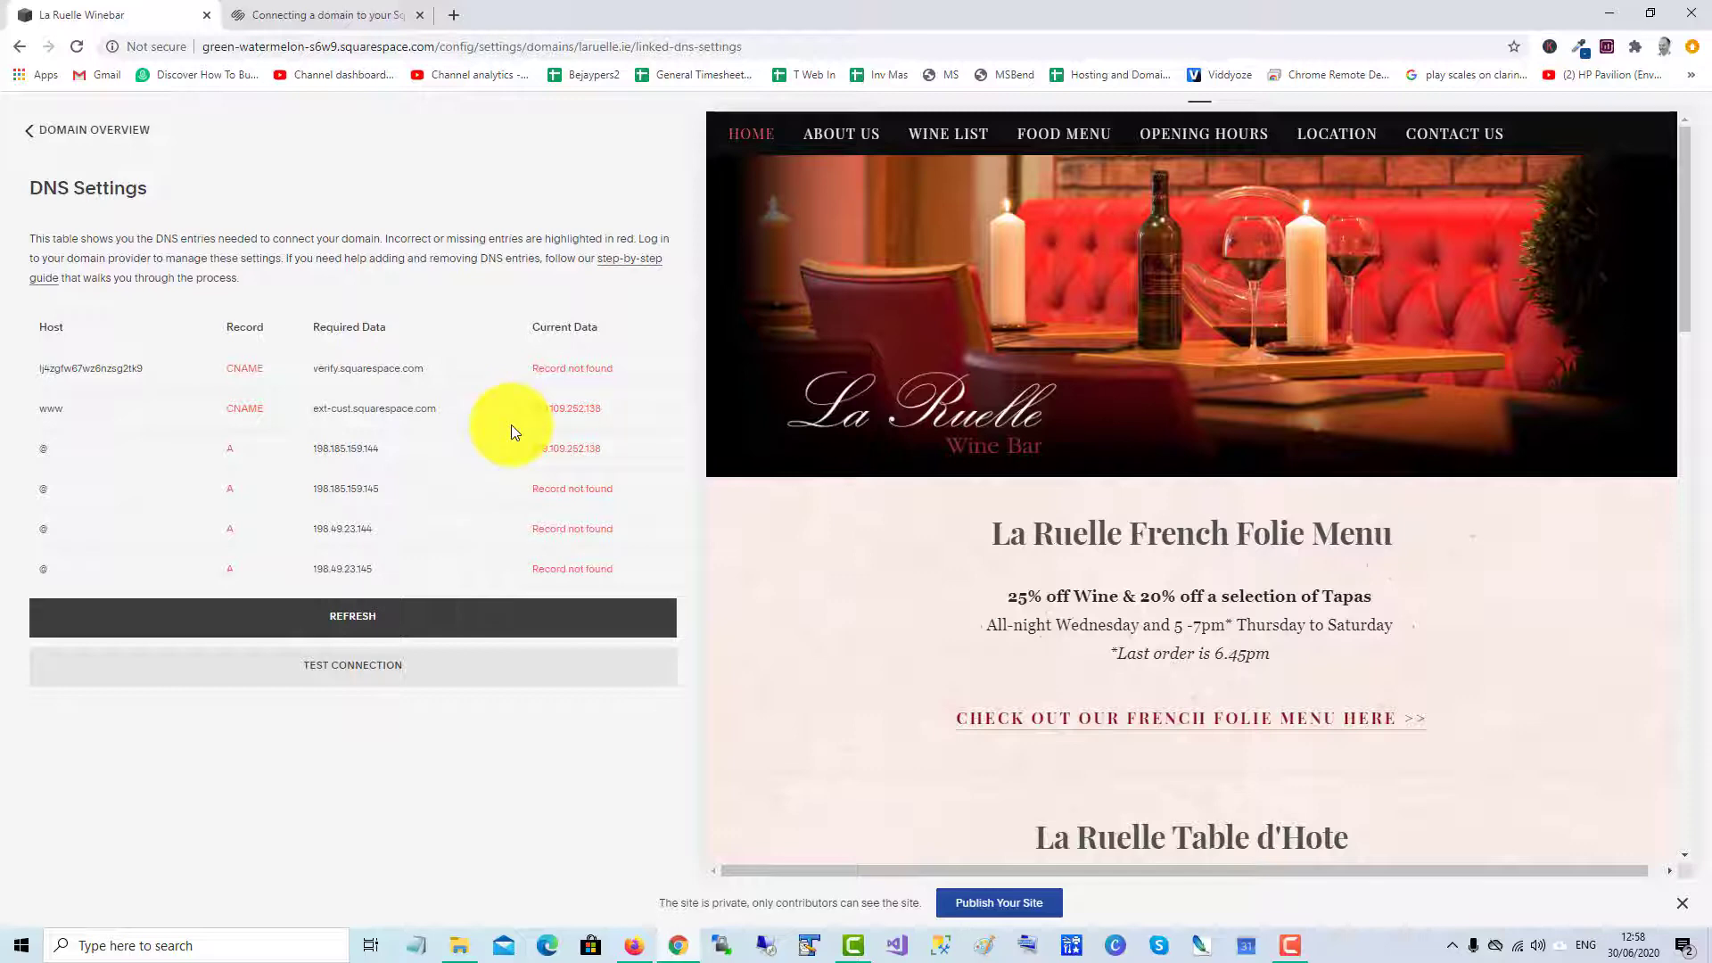
key(alt+Tab)
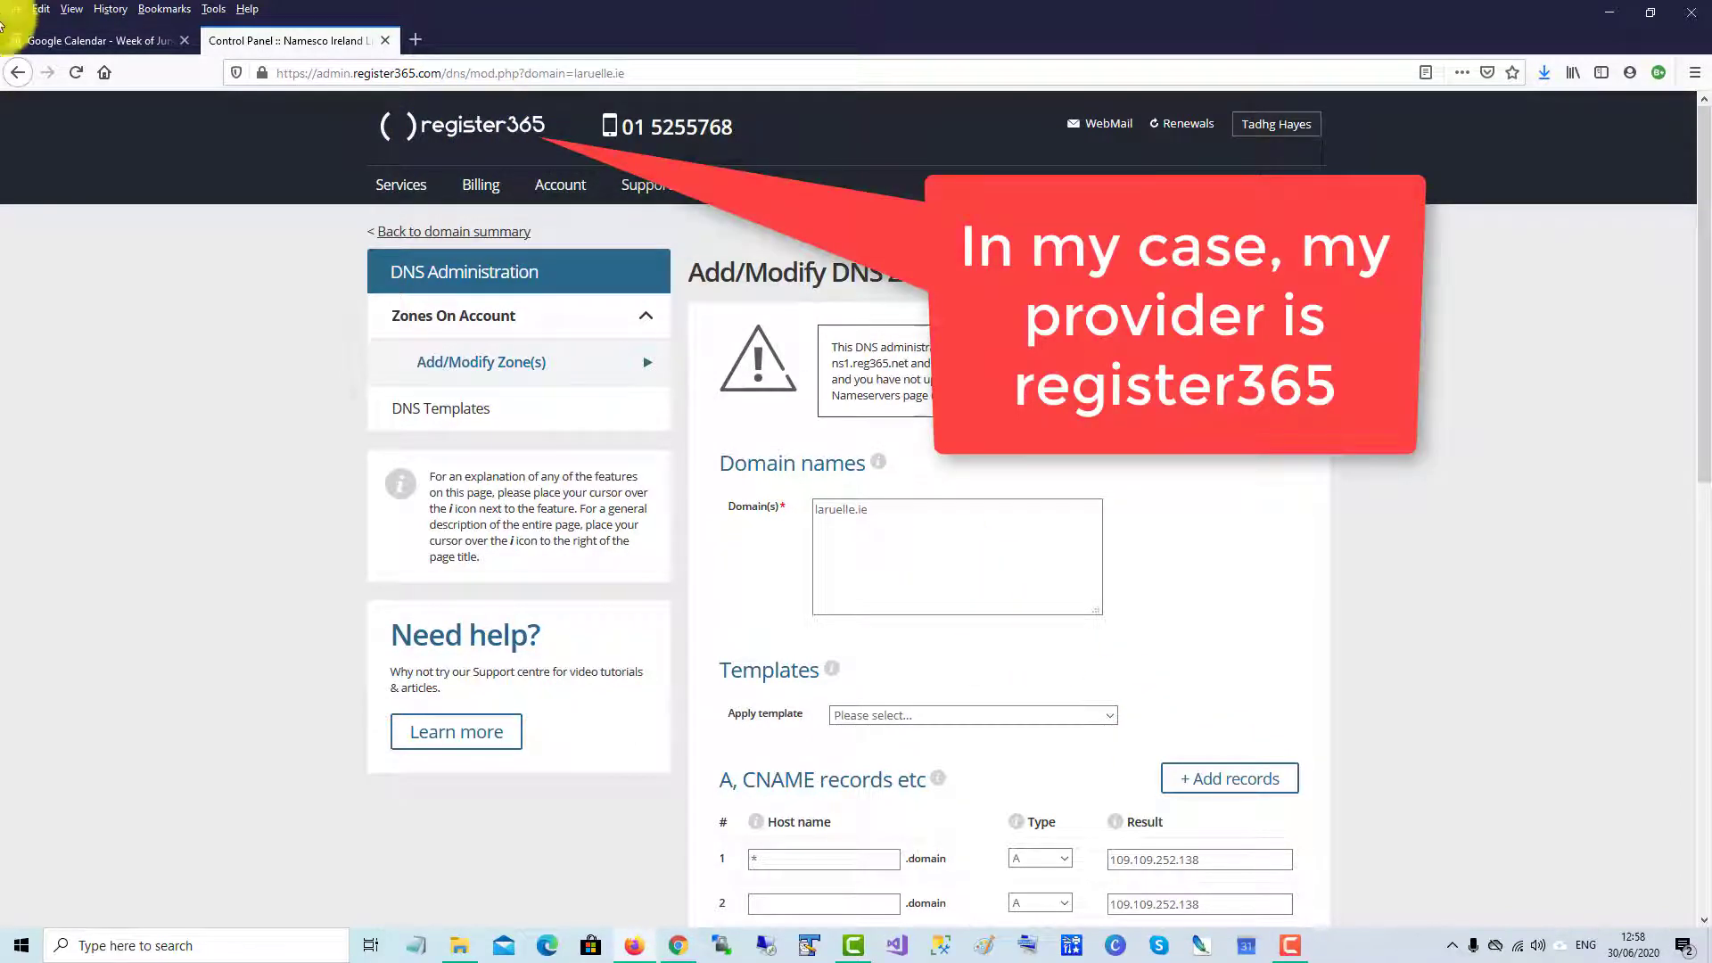
drag(1702, 384, 1500, 581)
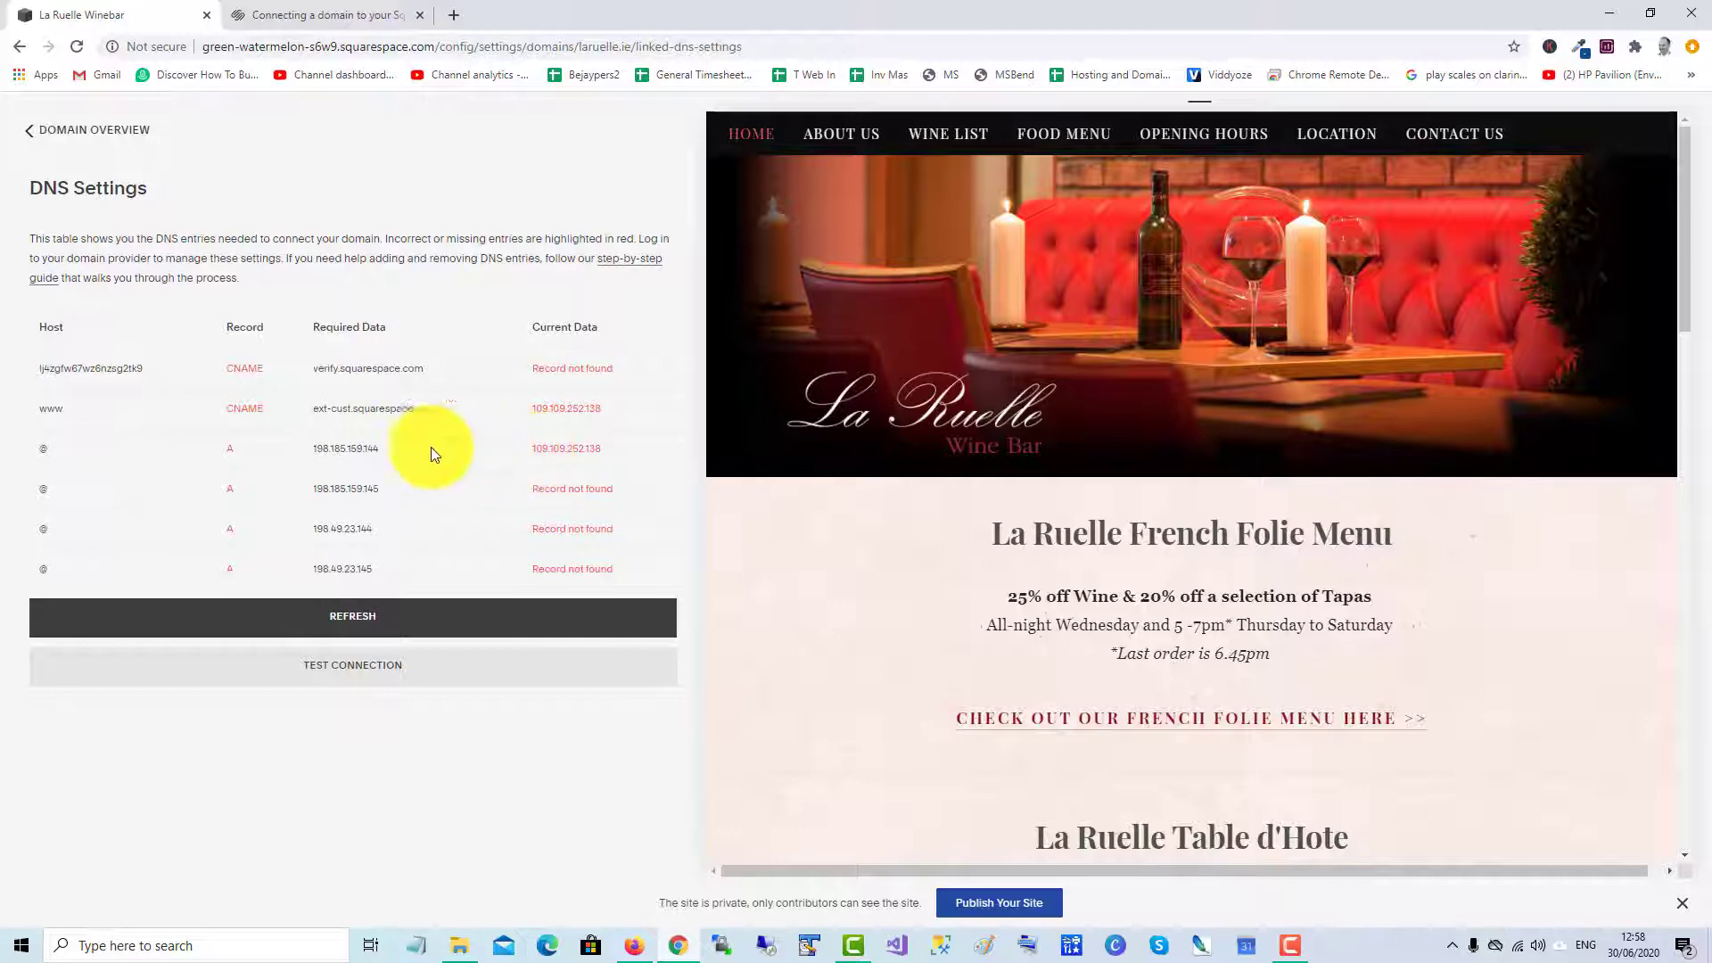
- Replace A record 1's address 109.109.252.138 with 198.185.159.144
drag(378, 450, 330, 448)
key(ctrl+c)
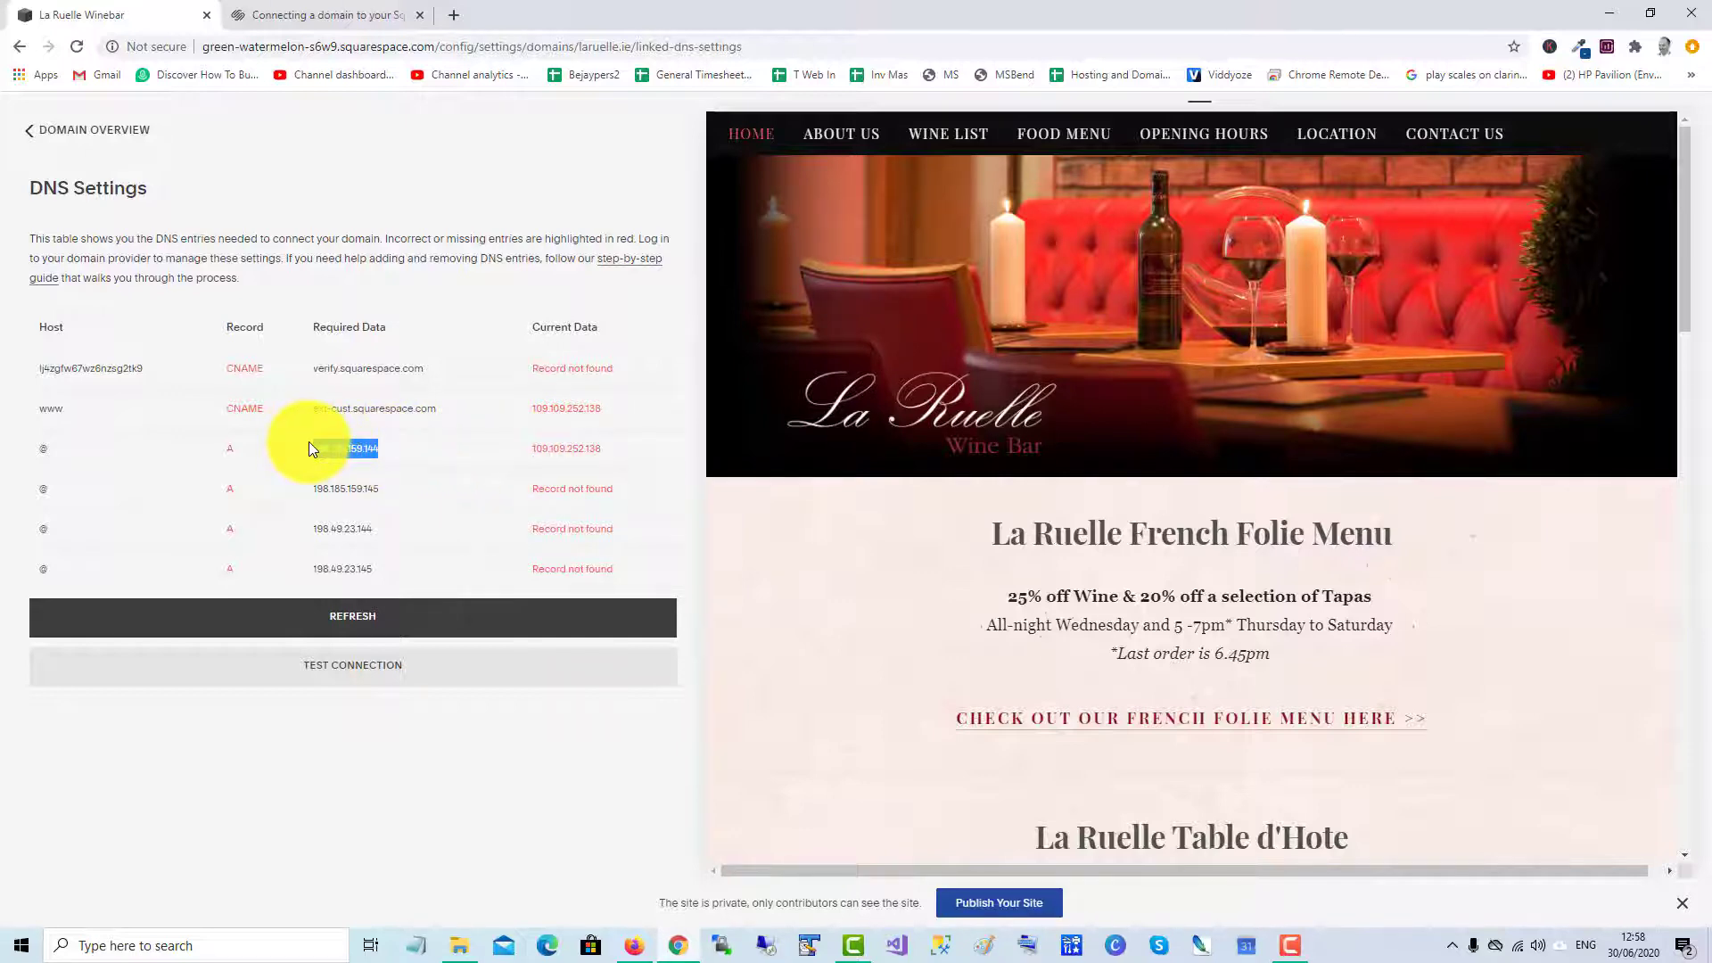
key(alt+Tab)
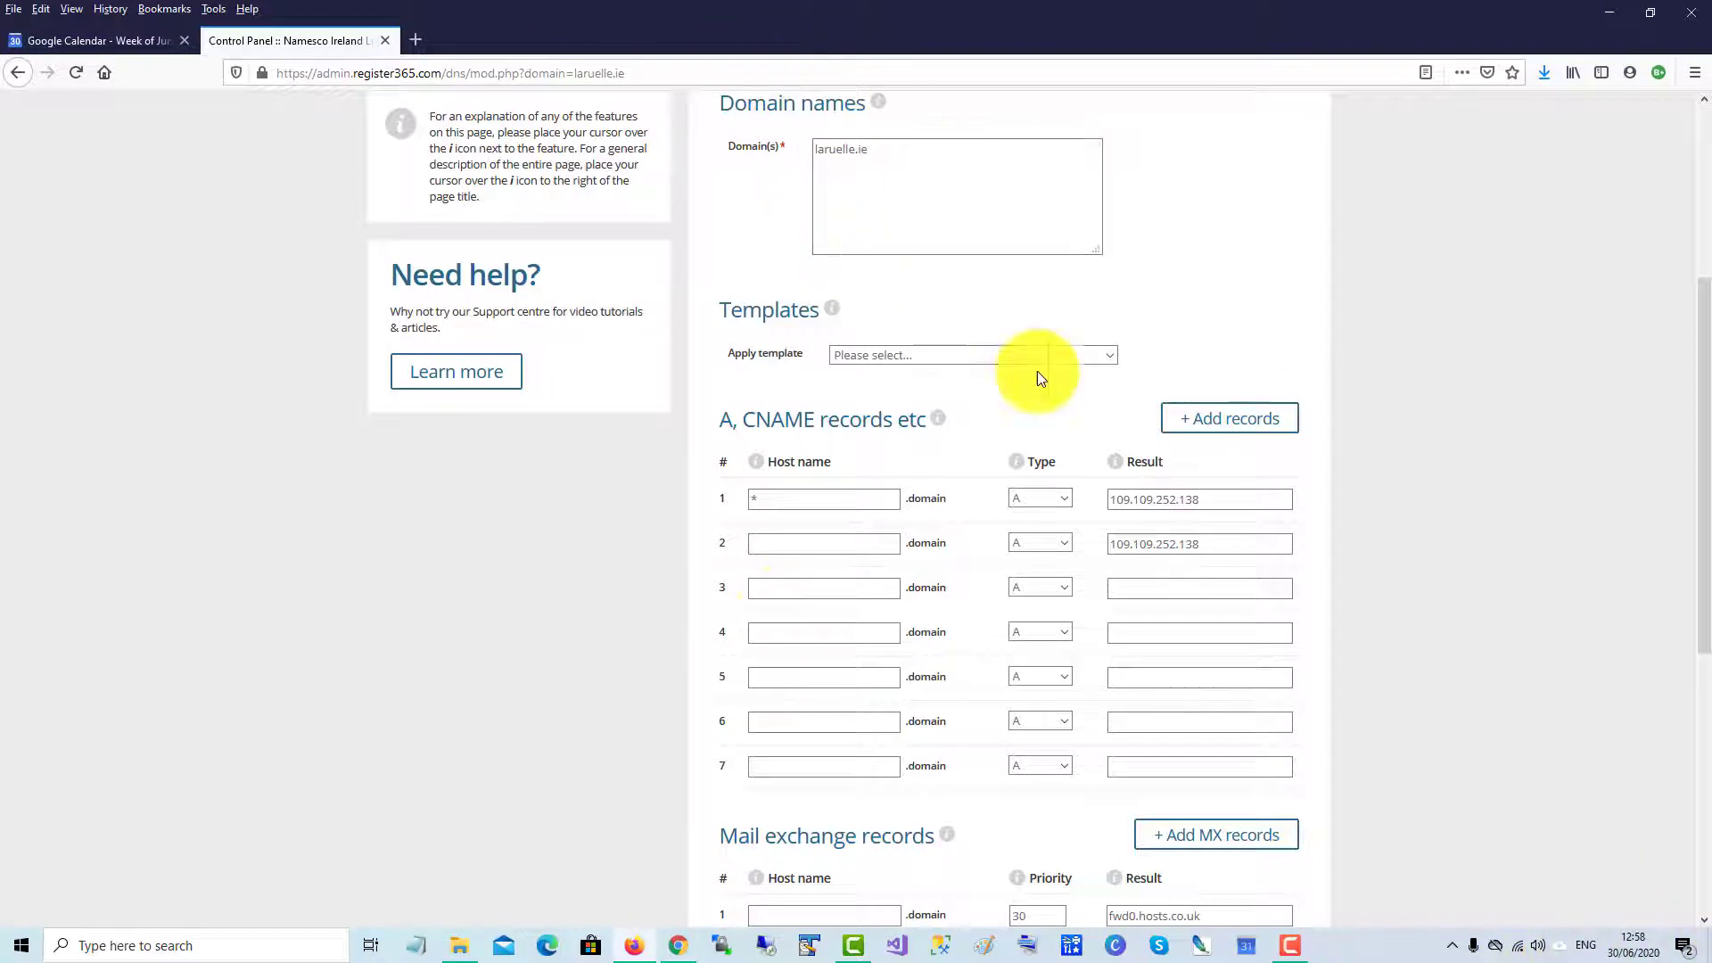
drag(1205, 504, 1060, 504)
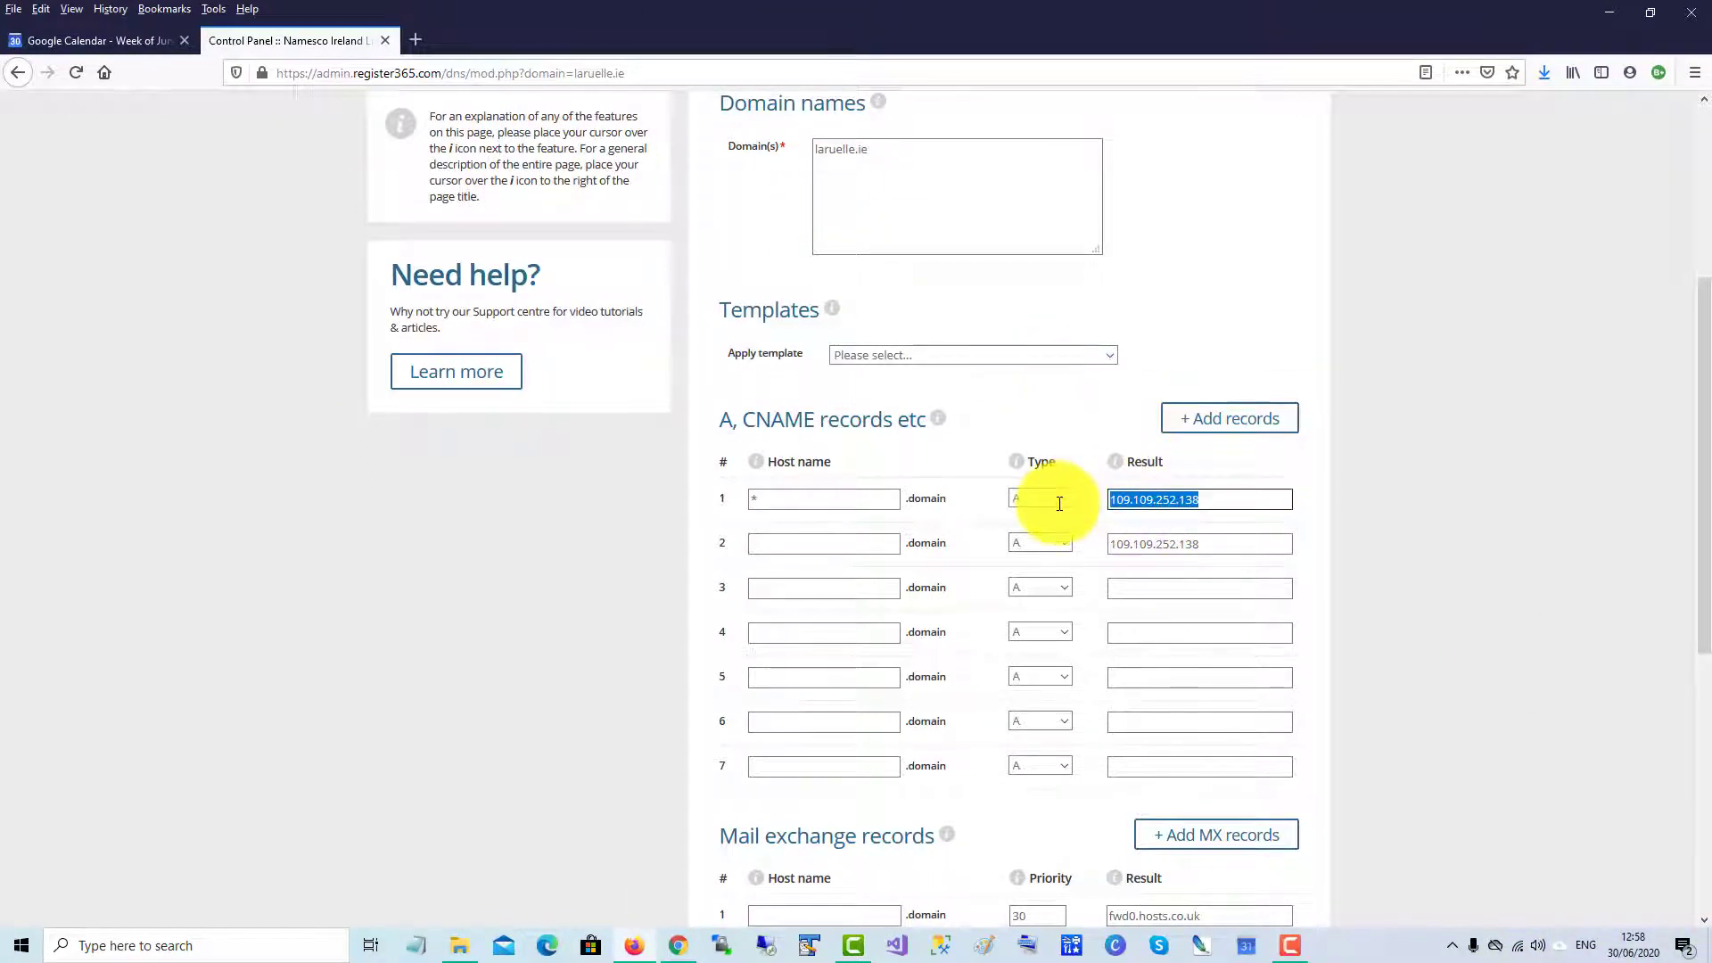
key(ctrl+v)
key(alt+Tab)
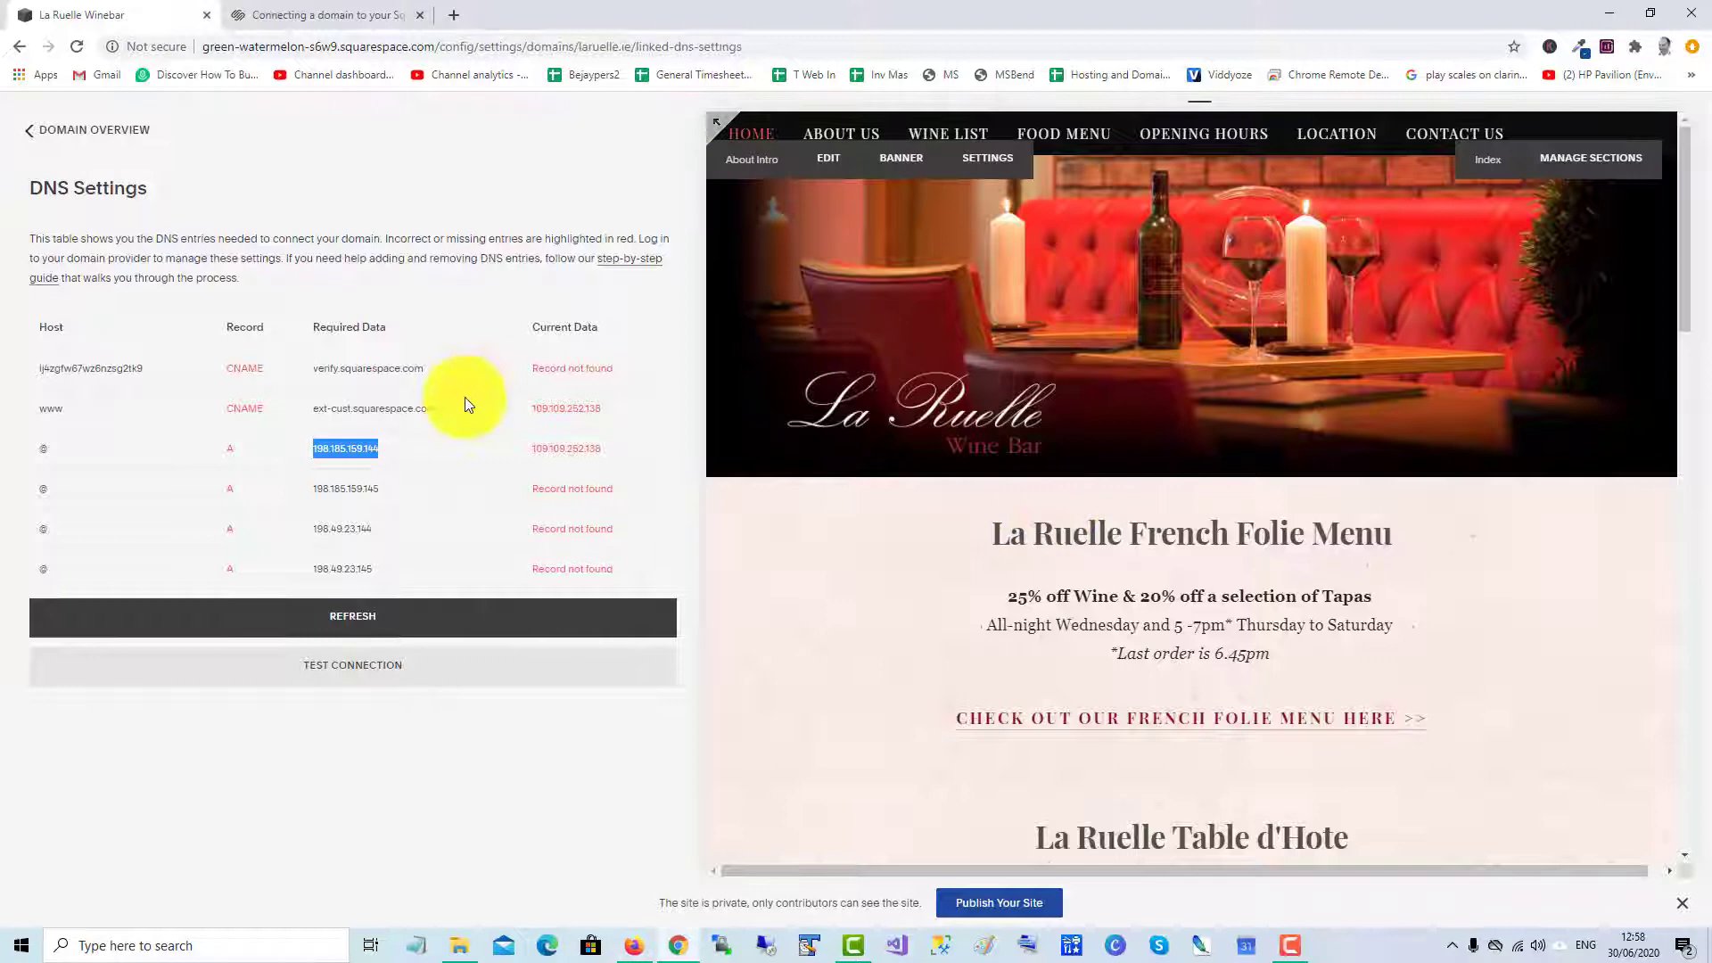
- Copy 198.185.159.145 and the remaining Squarespace IPs into A records 2–4
drag(387, 489, 306, 483)
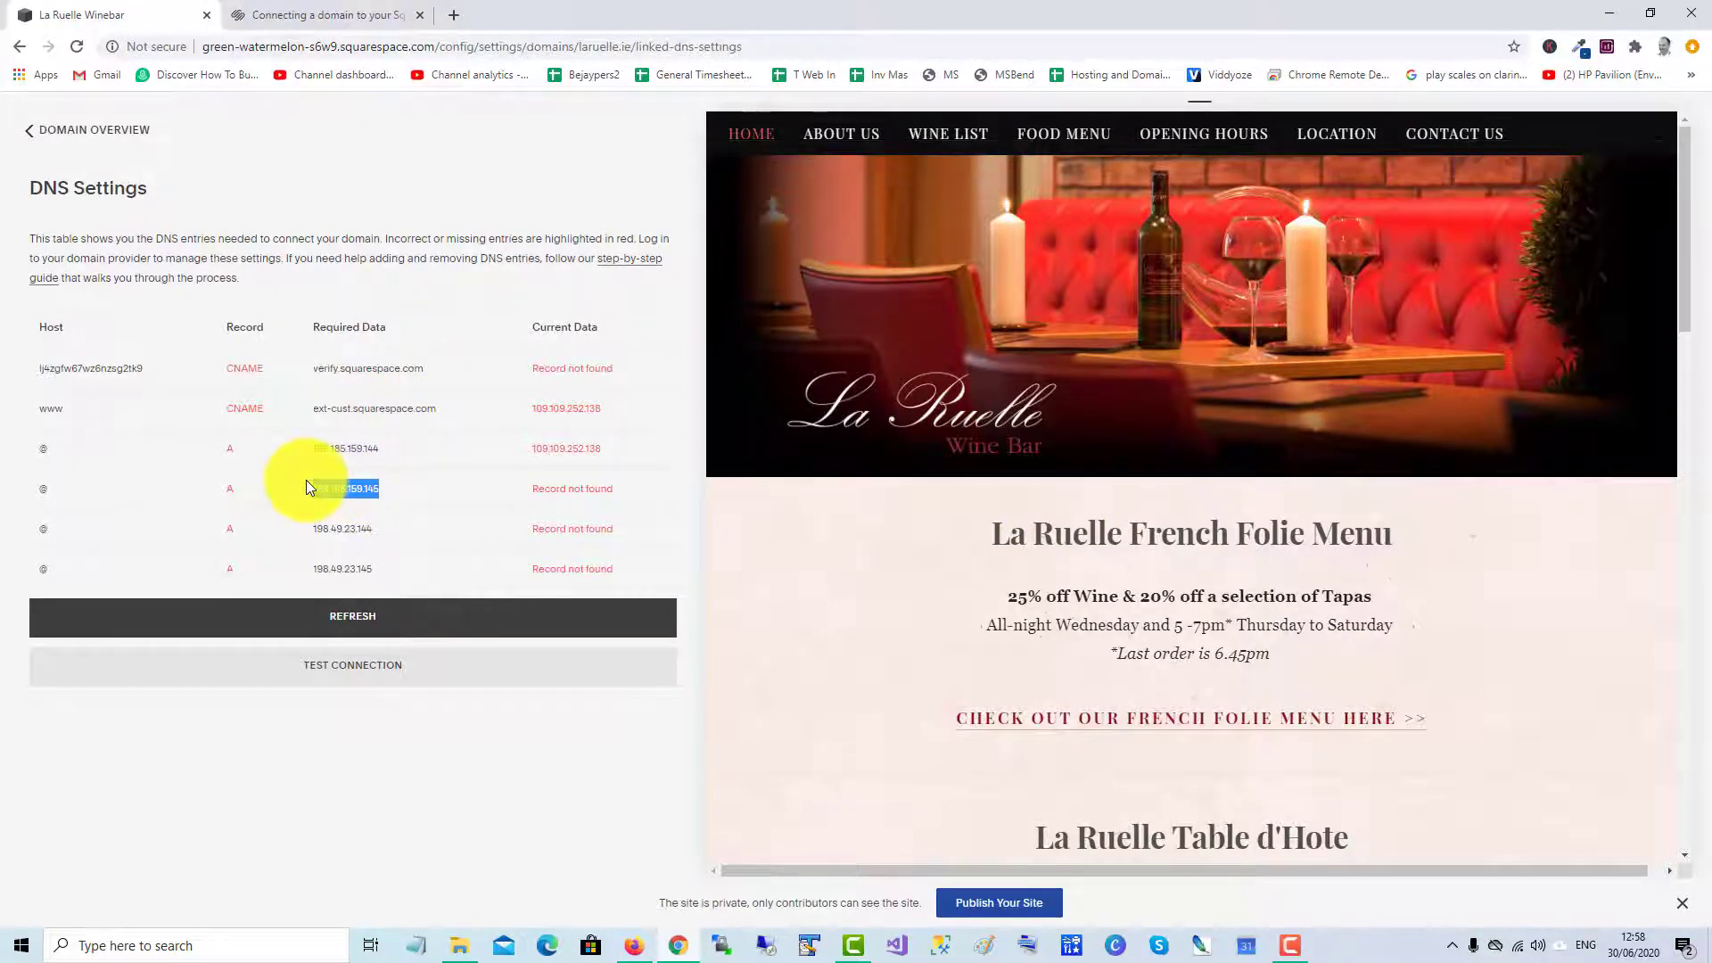
key(alt+Tab)
drag(1165, 547, 1097, 547)
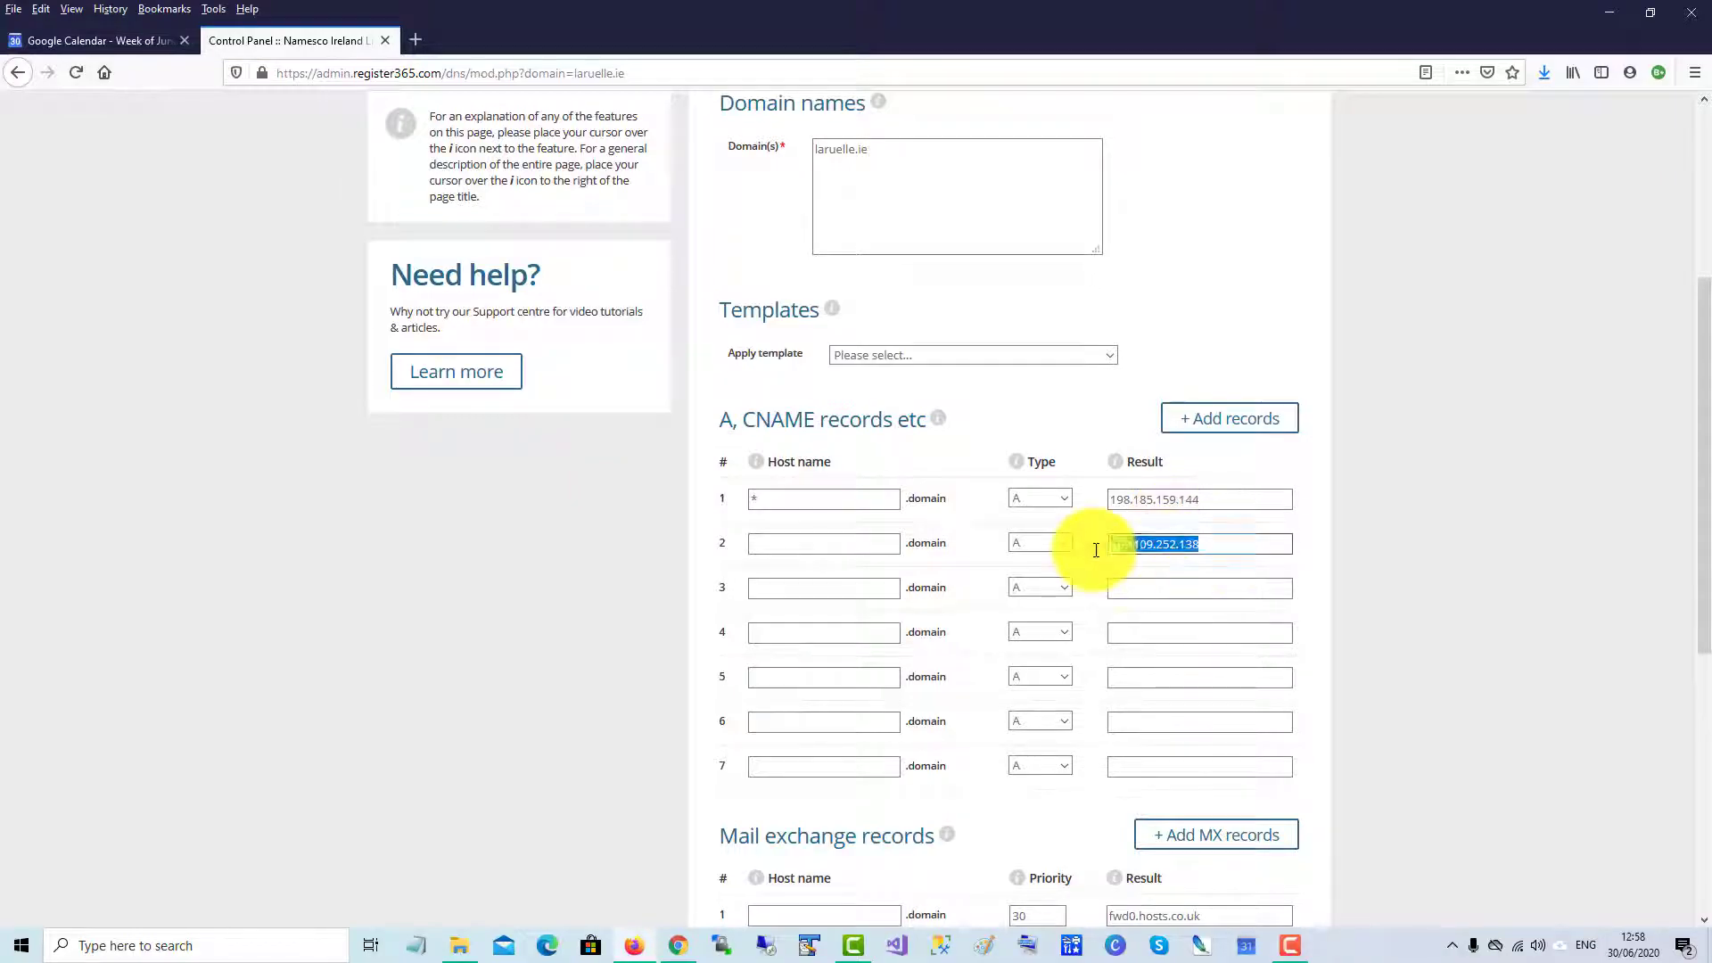
key(alt+Tab)
key(alt+Tab)
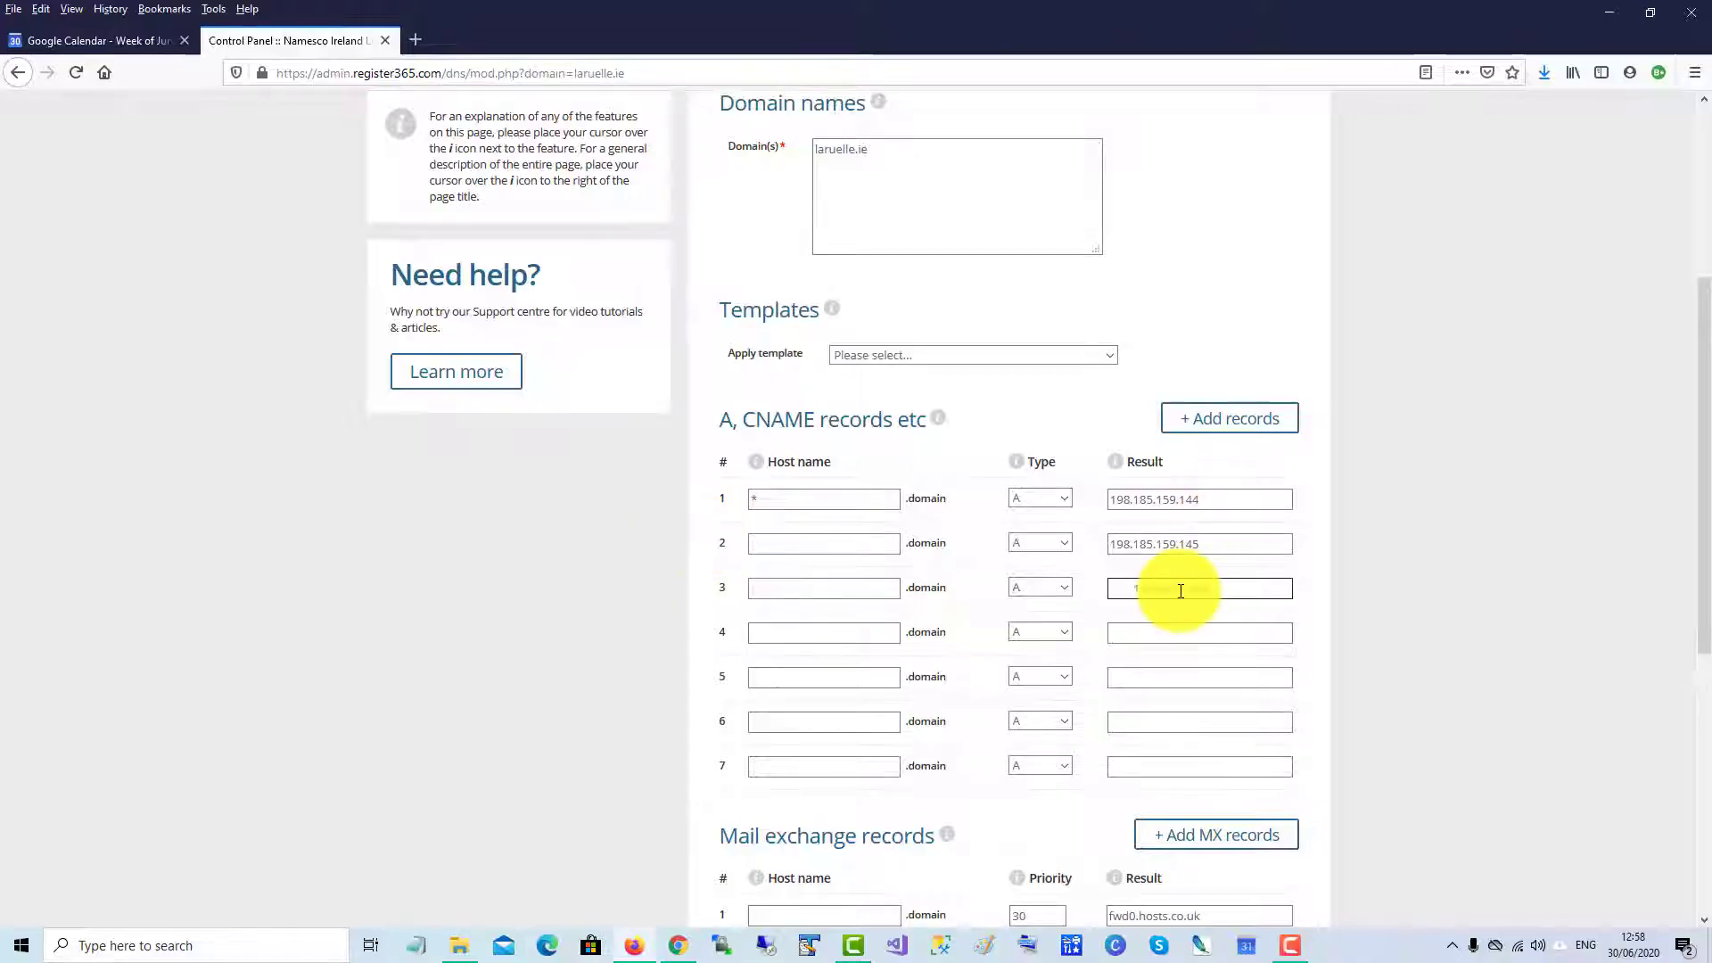
drag(1186, 585, 1136, 590)
key(alt+Tab)
key(ctrl+c)
key(alt+Tab)
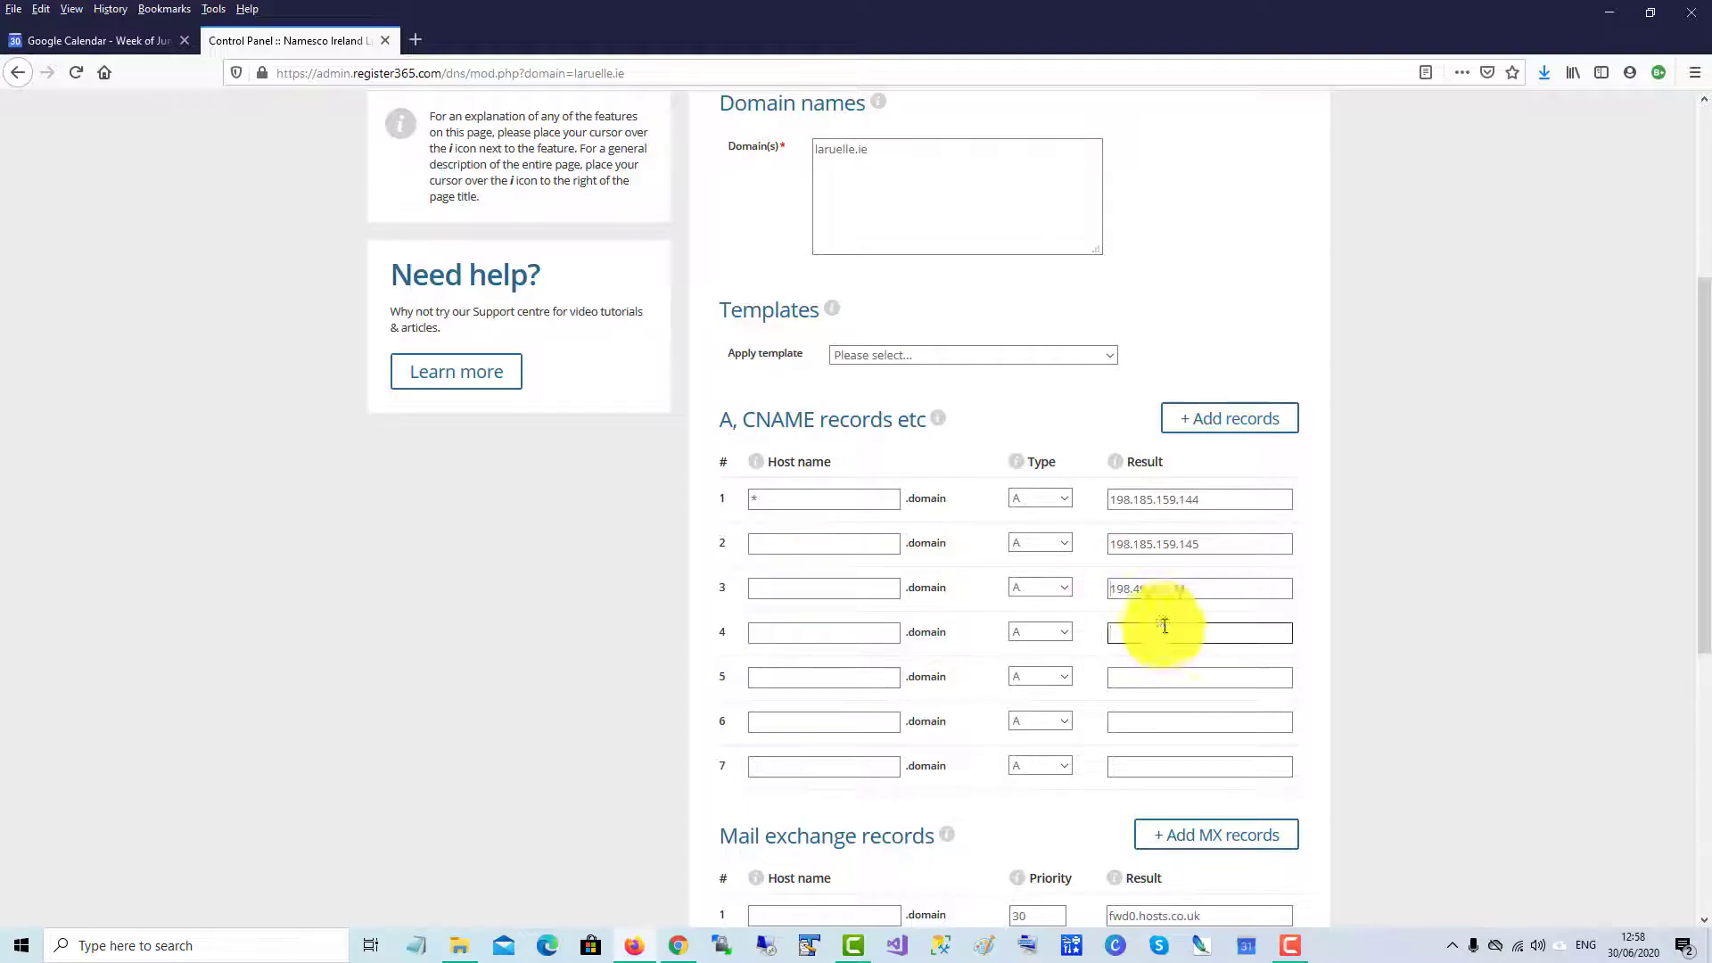
key(ctrl+v)
click(1167, 633)
key(ctrl+v)
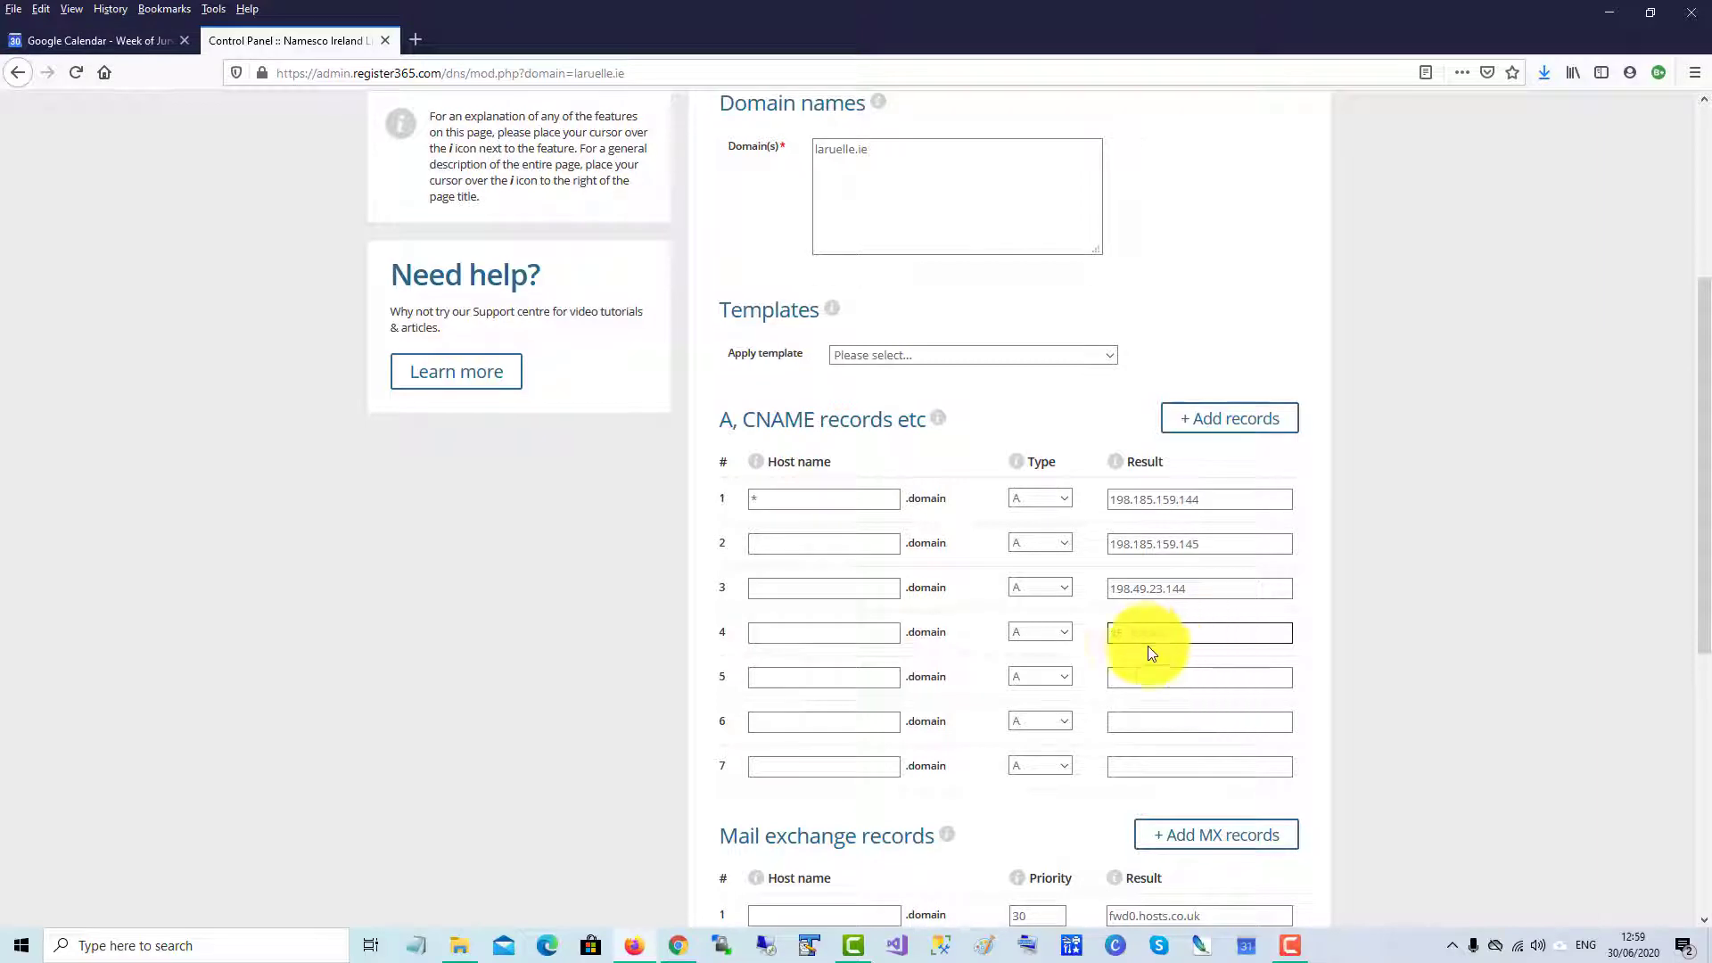
- Make record 5 a CNAME pointing to verify.squarespace.com
click(1061, 675)
click(1044, 719)
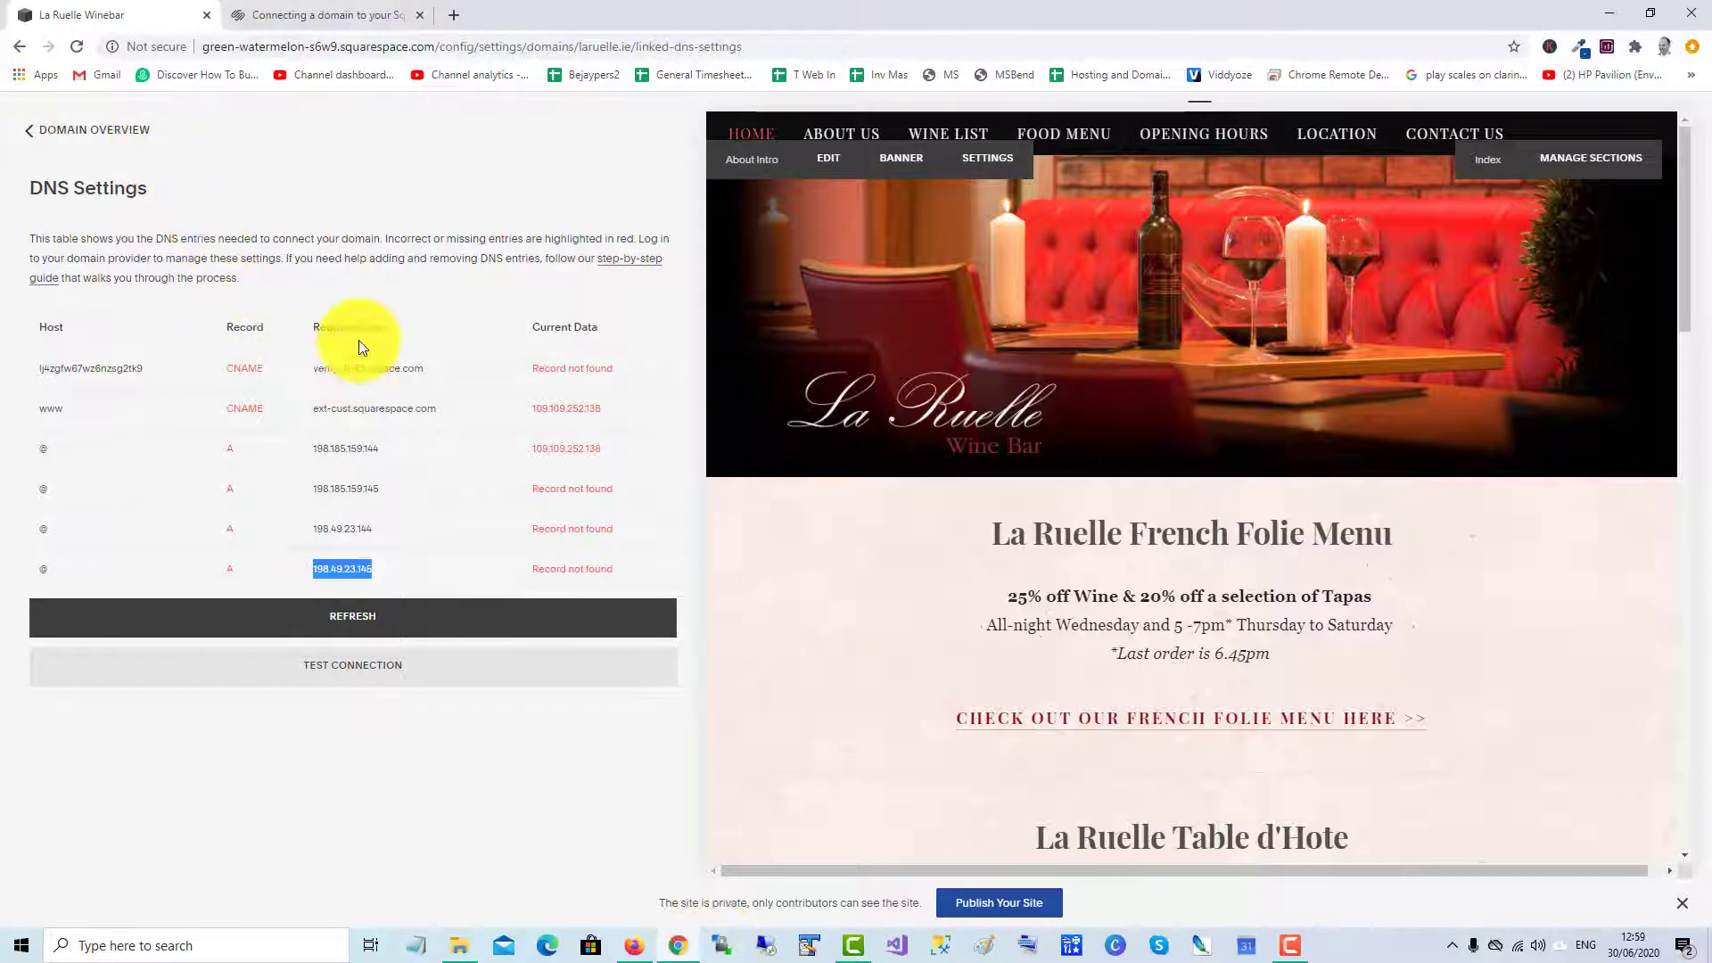
drag(311, 368, 422, 363)
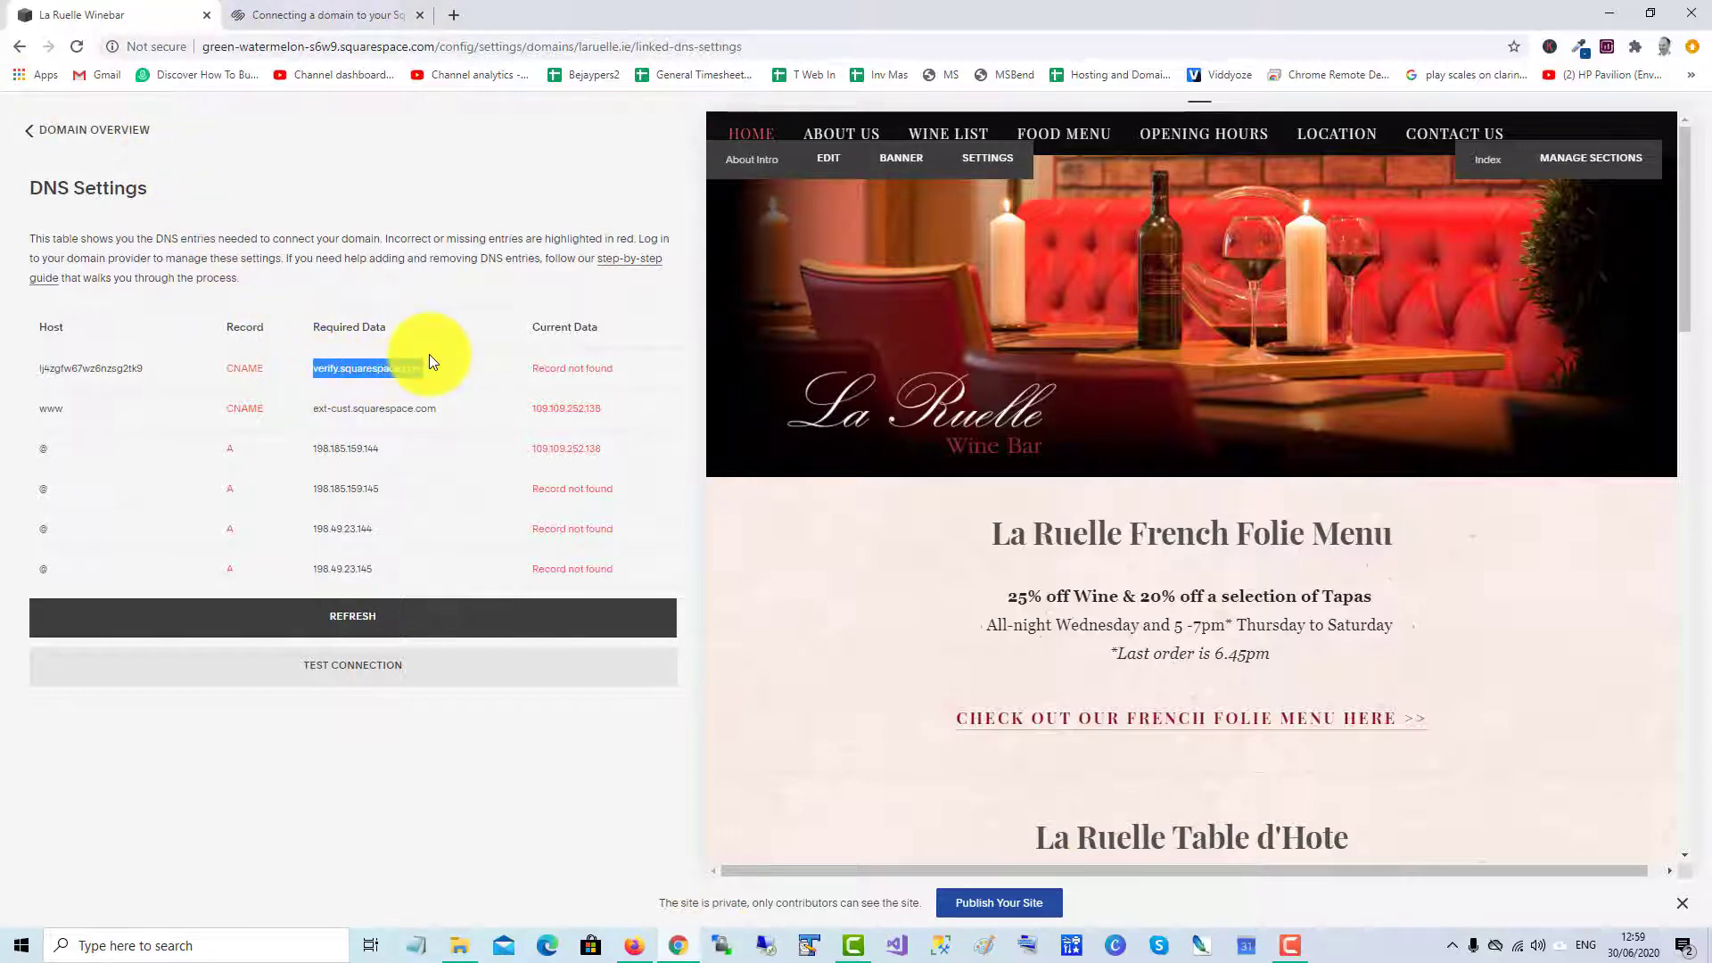
key(alt+Tab)
click(1146, 682)
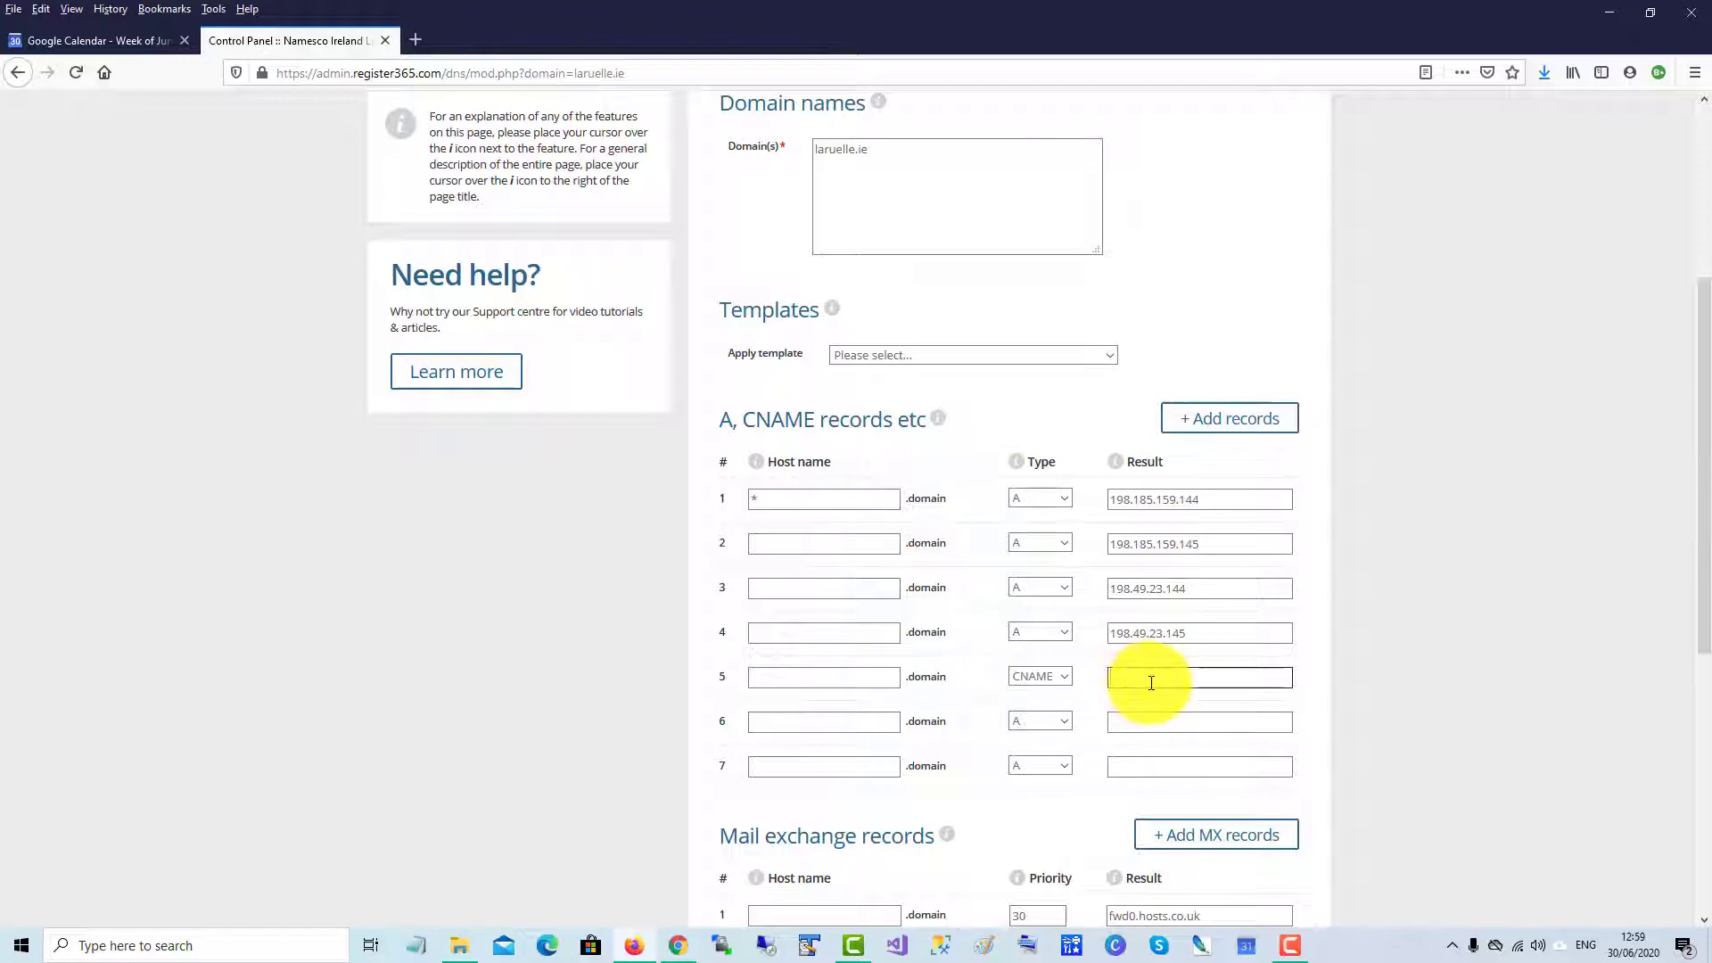
key(ctrl+v)
- Set record 6's result to ext-cust.squarespace.com
key(alt+Tab)
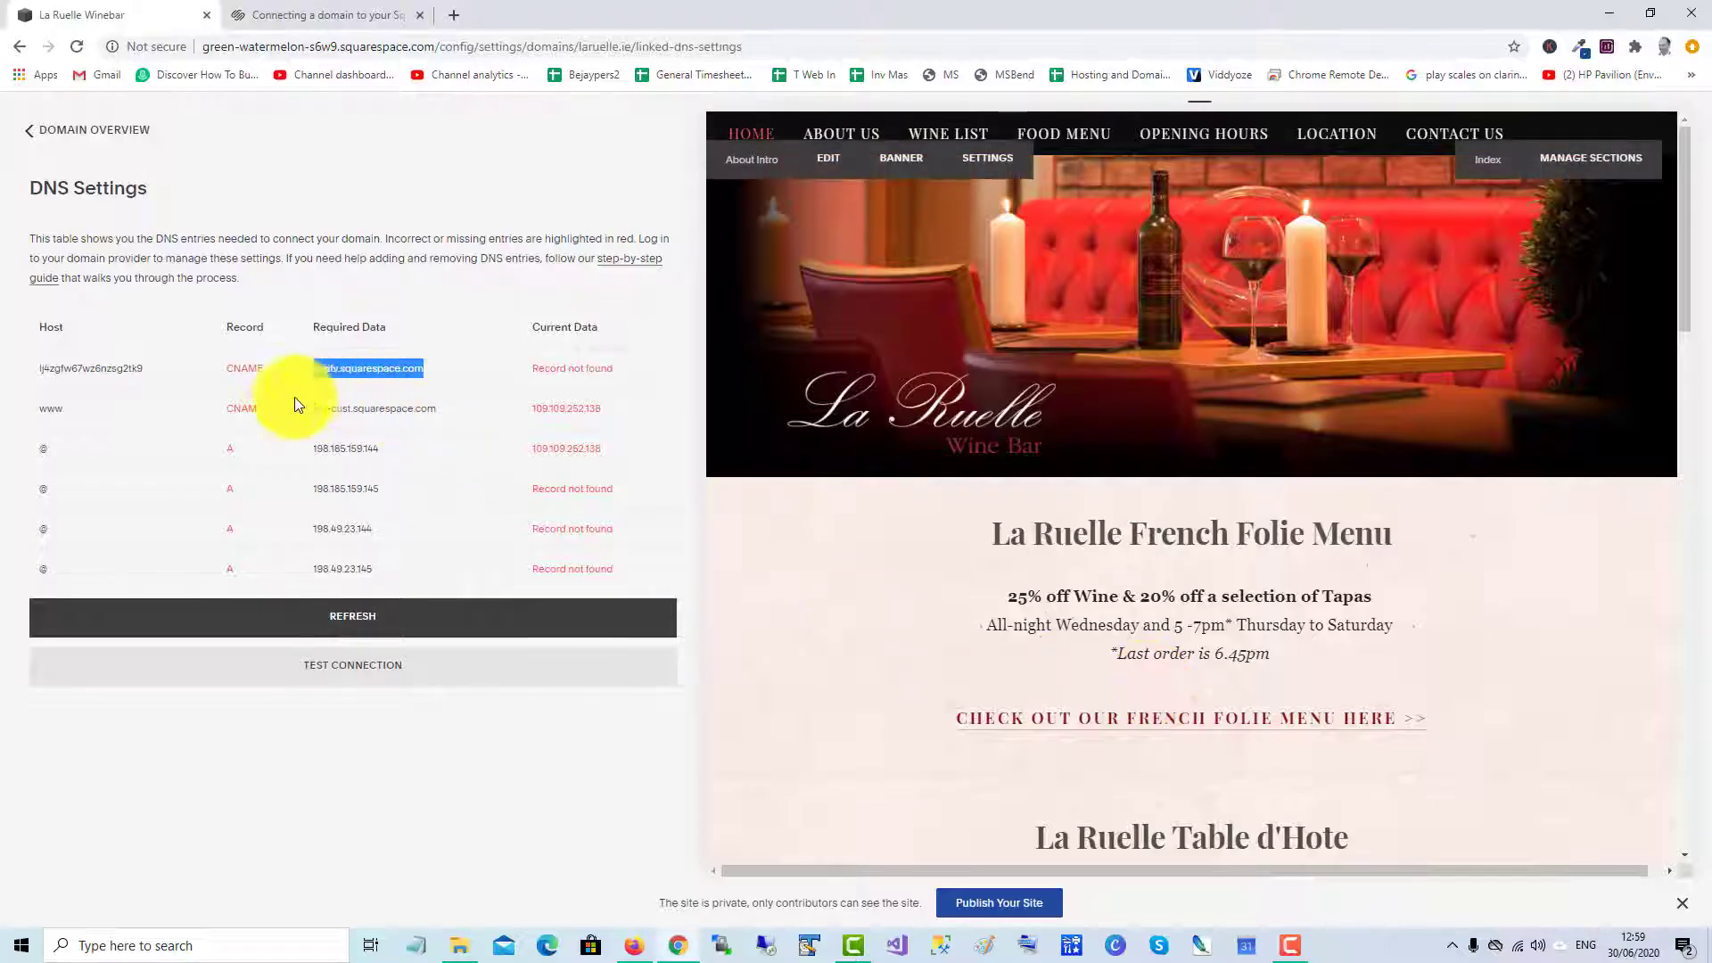
drag(311, 408, 474, 415)
key(ctrl+c)
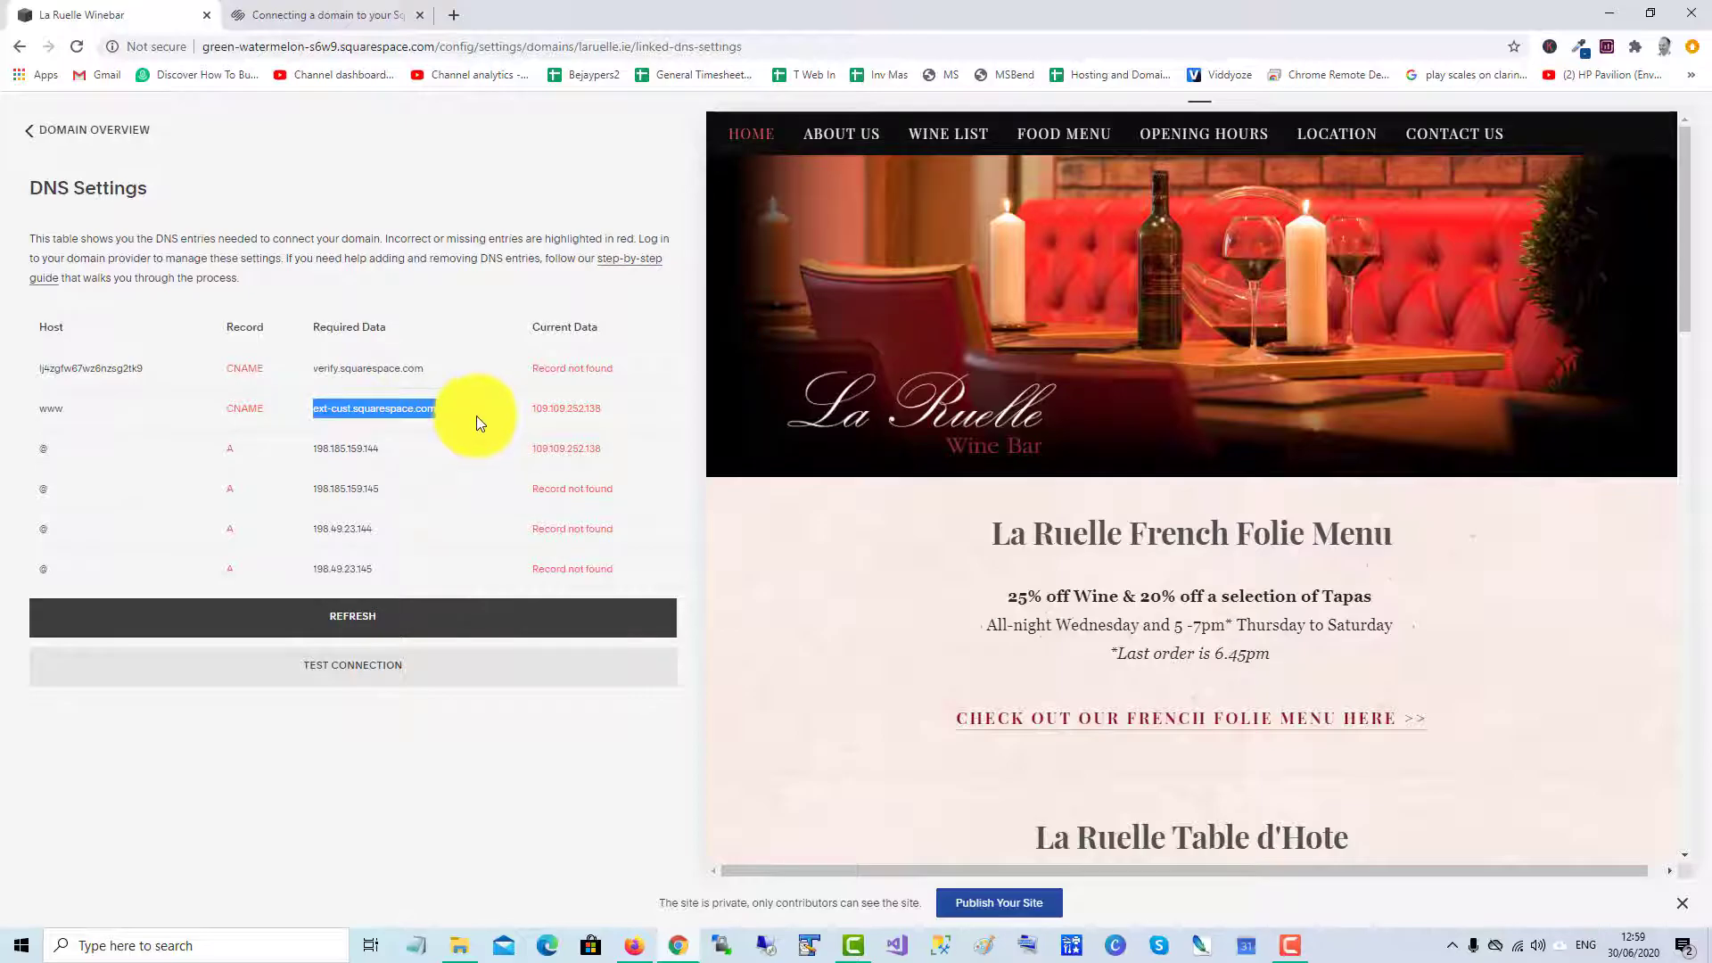
key(alt+Tab)
click(1164, 721)
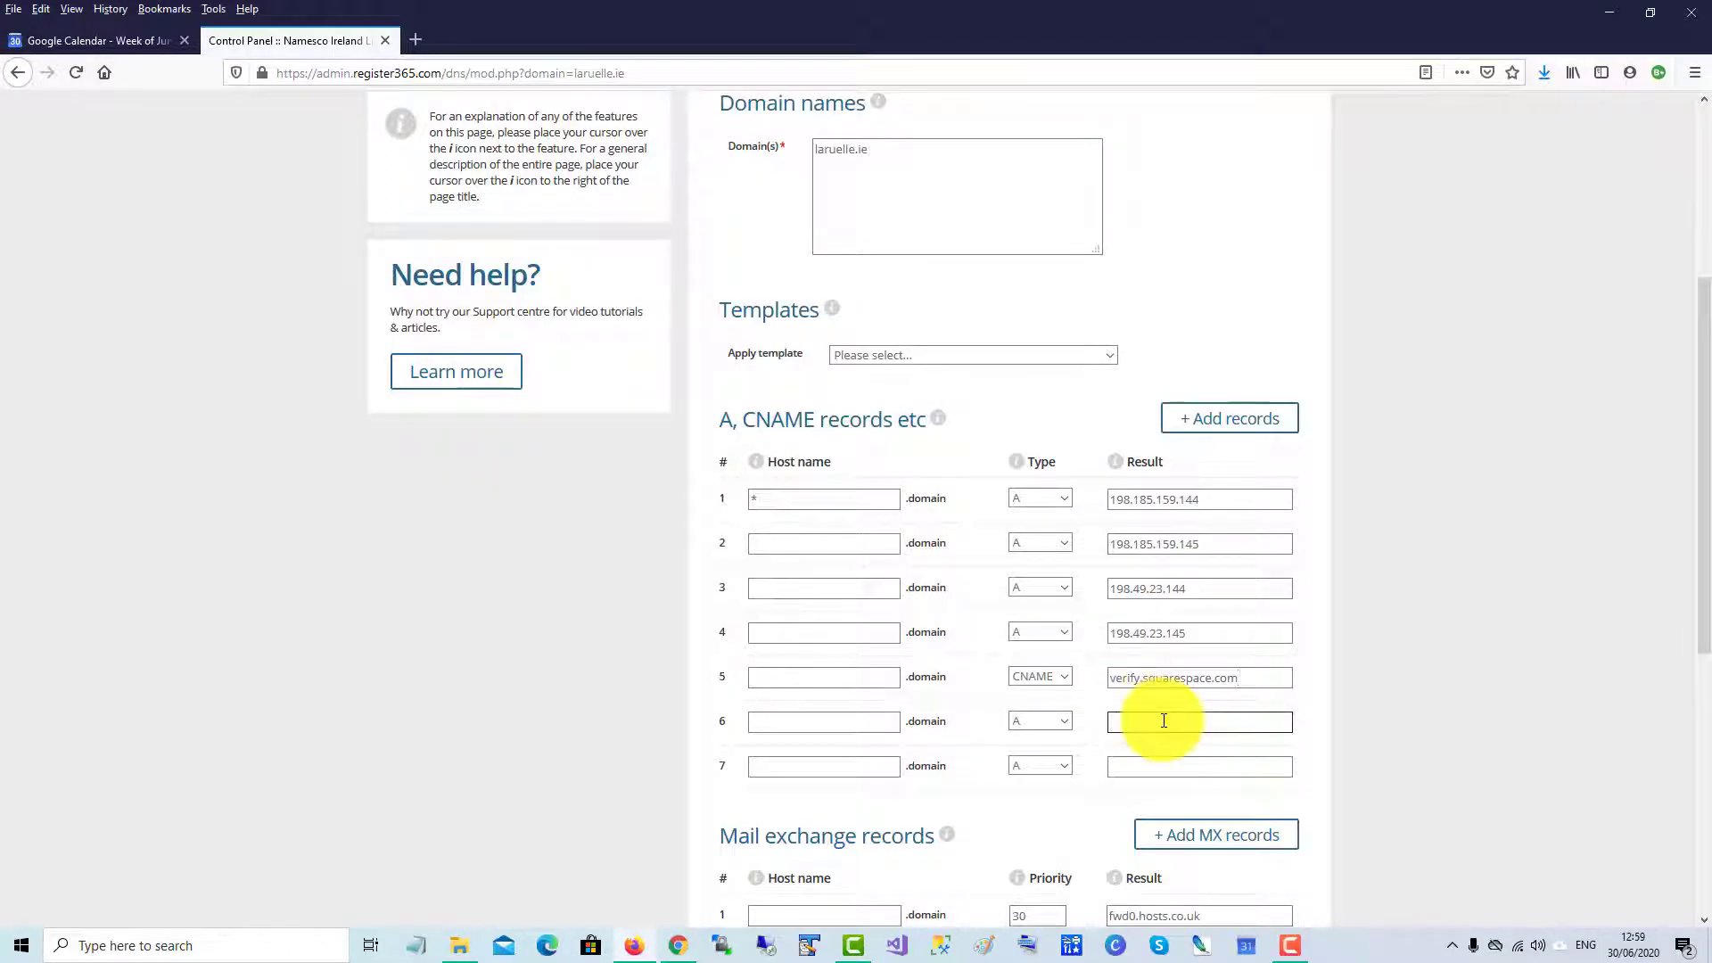
key(ctrl+v)
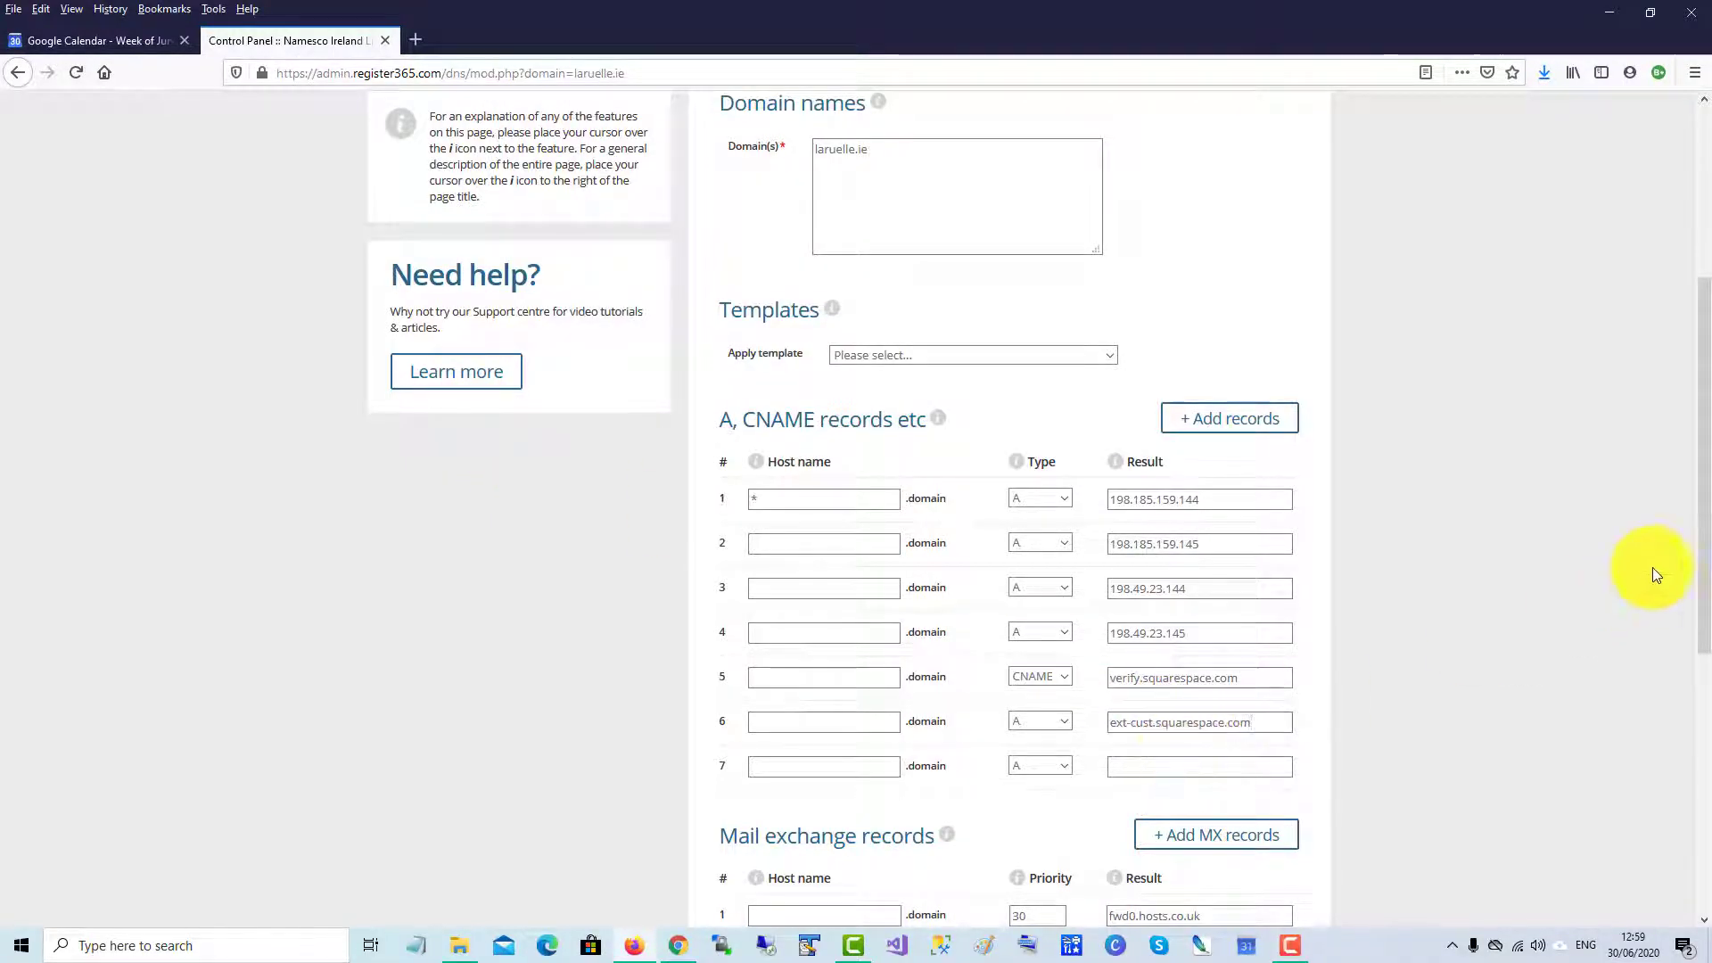
drag(1699, 588, 1699, 833)
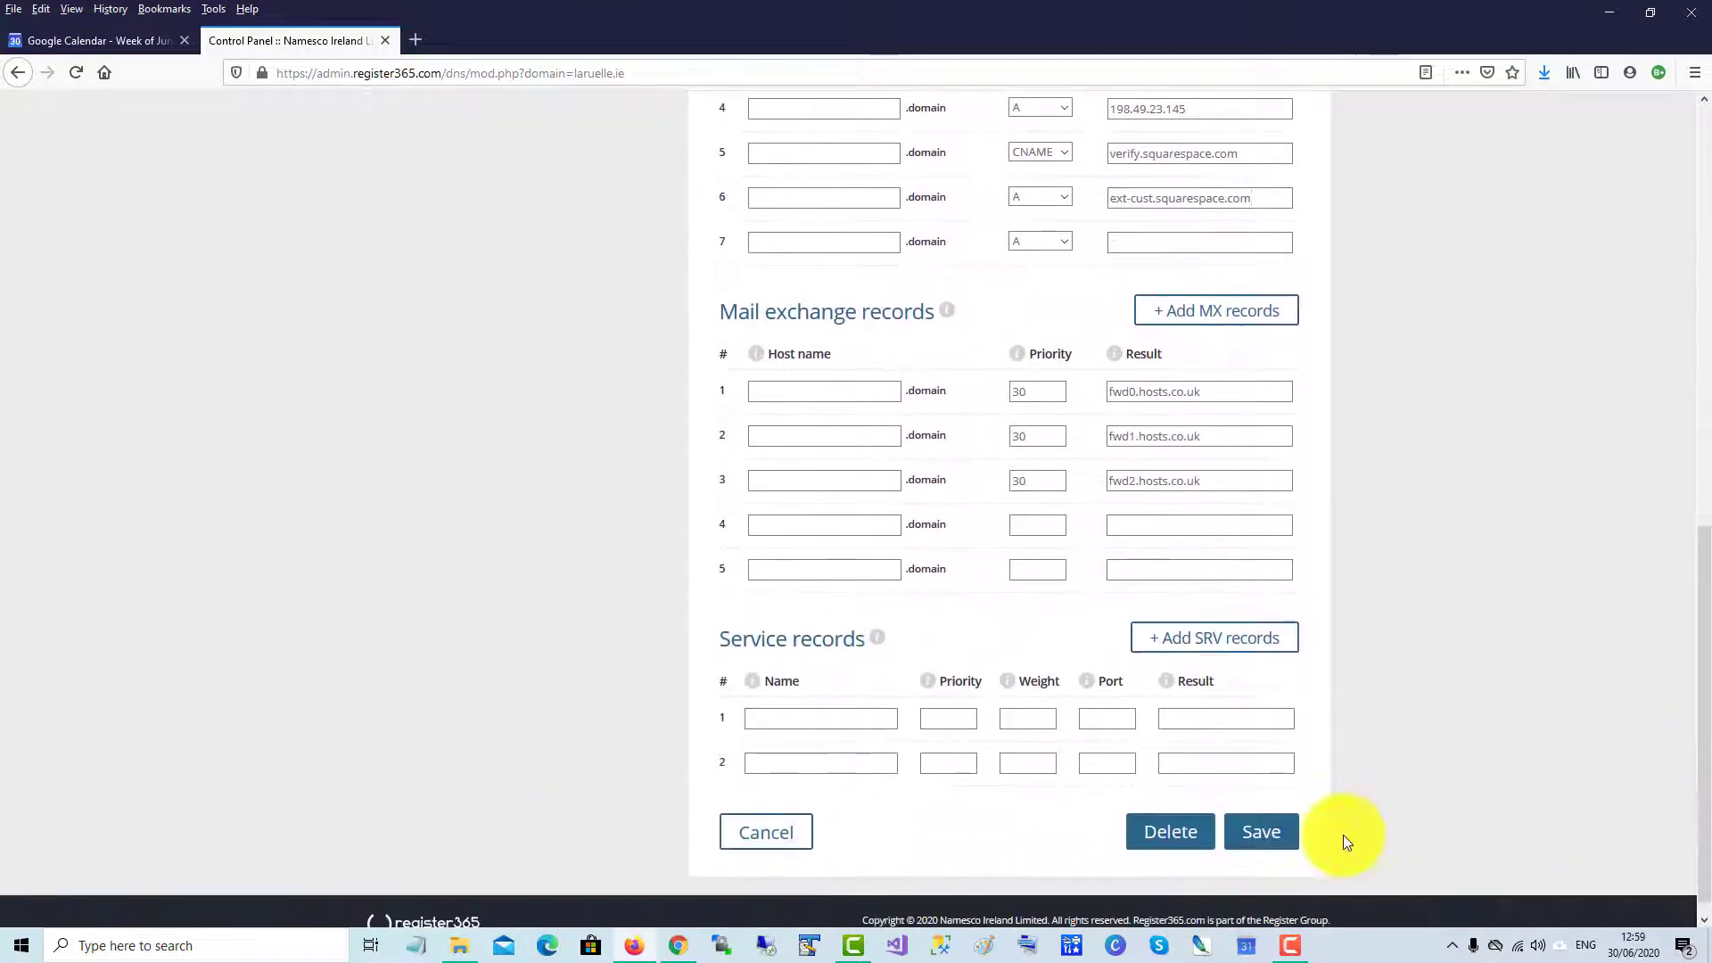
- Save the zone, change record 6's type to CNAME, and save again
click(1261, 834)
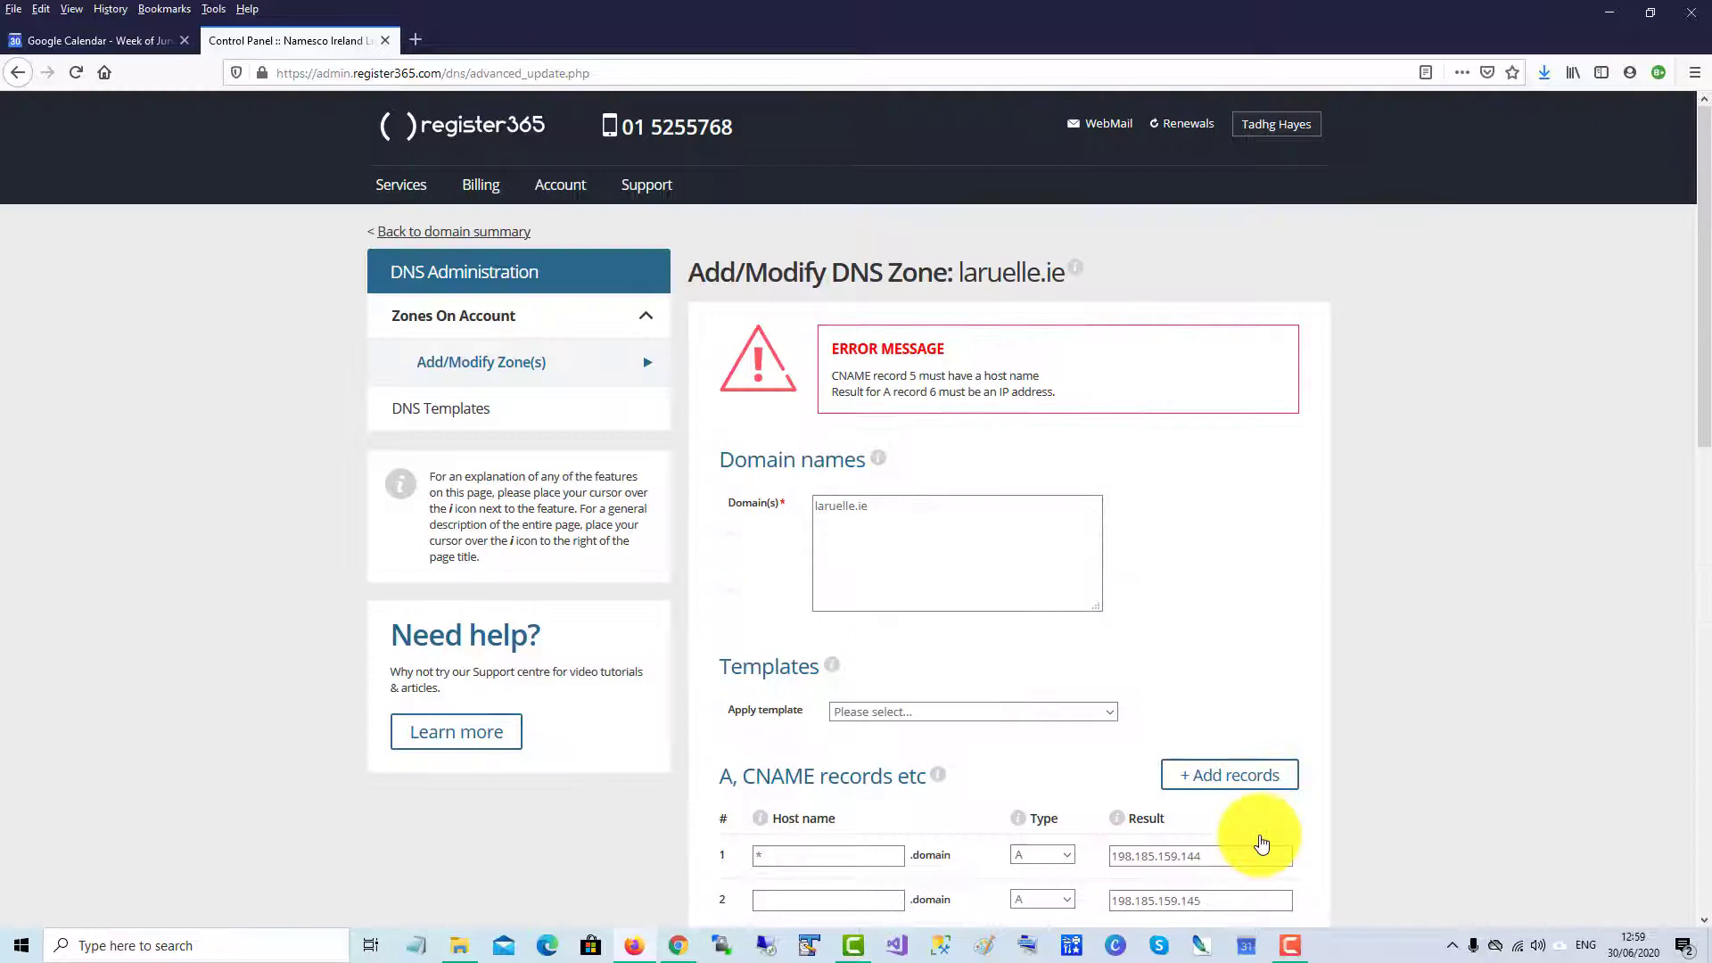
drag(1701, 383, 1702, 664)
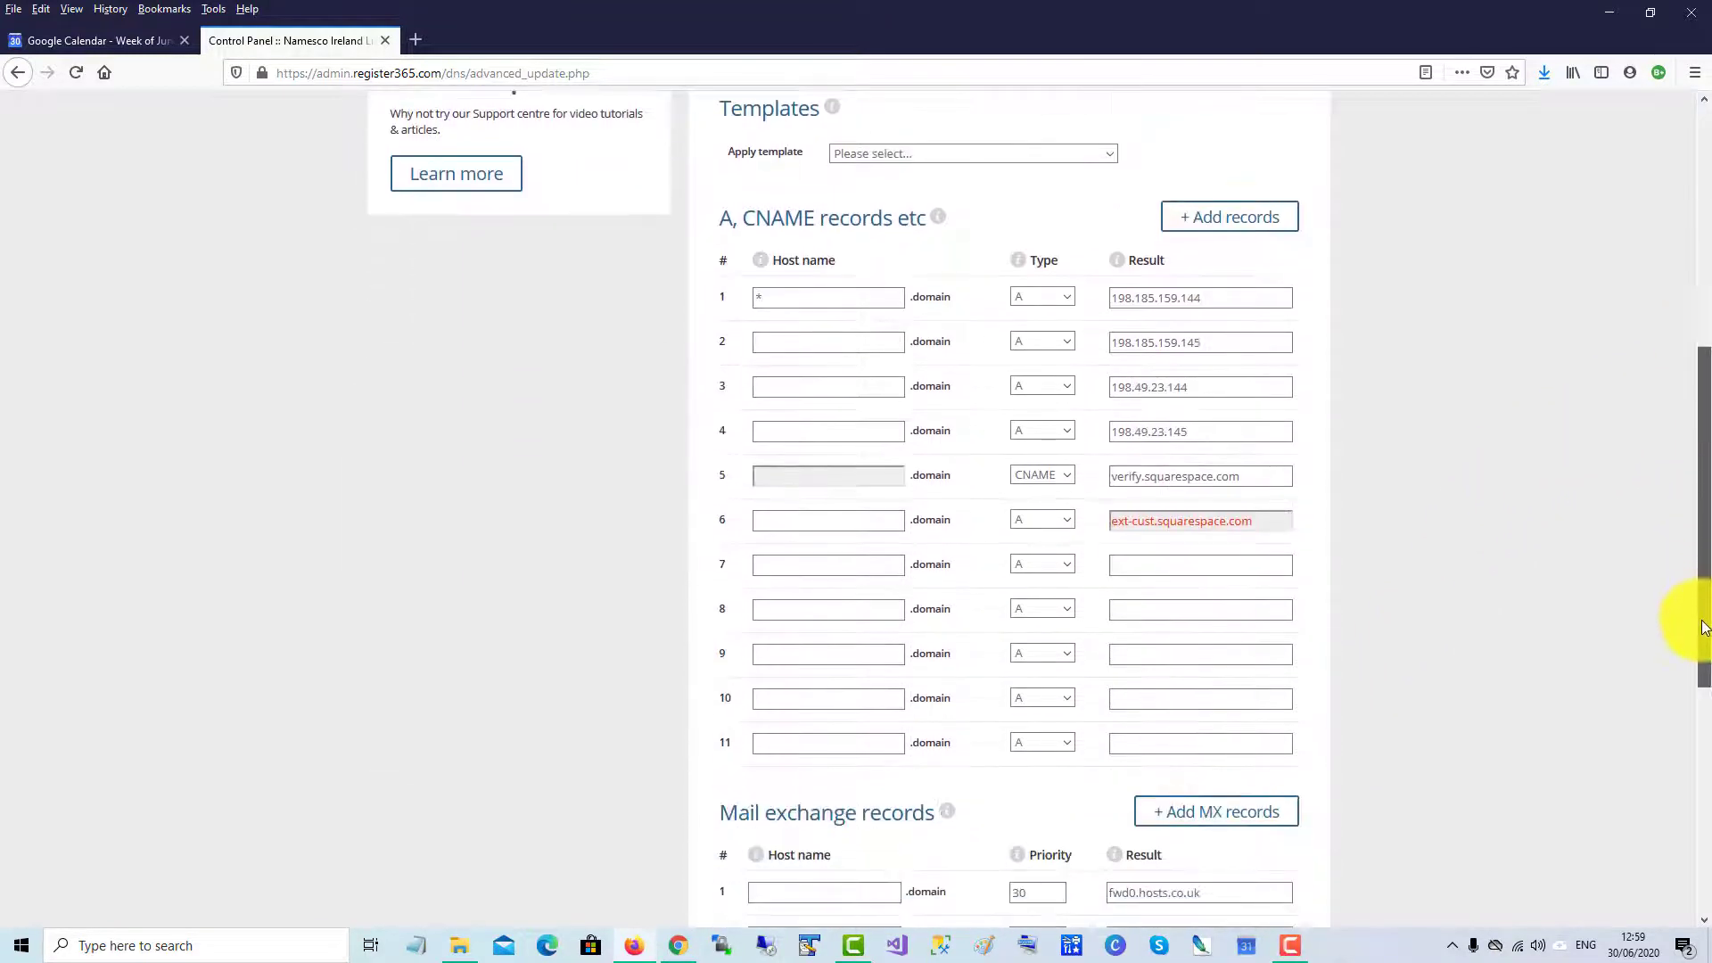
click(1072, 505)
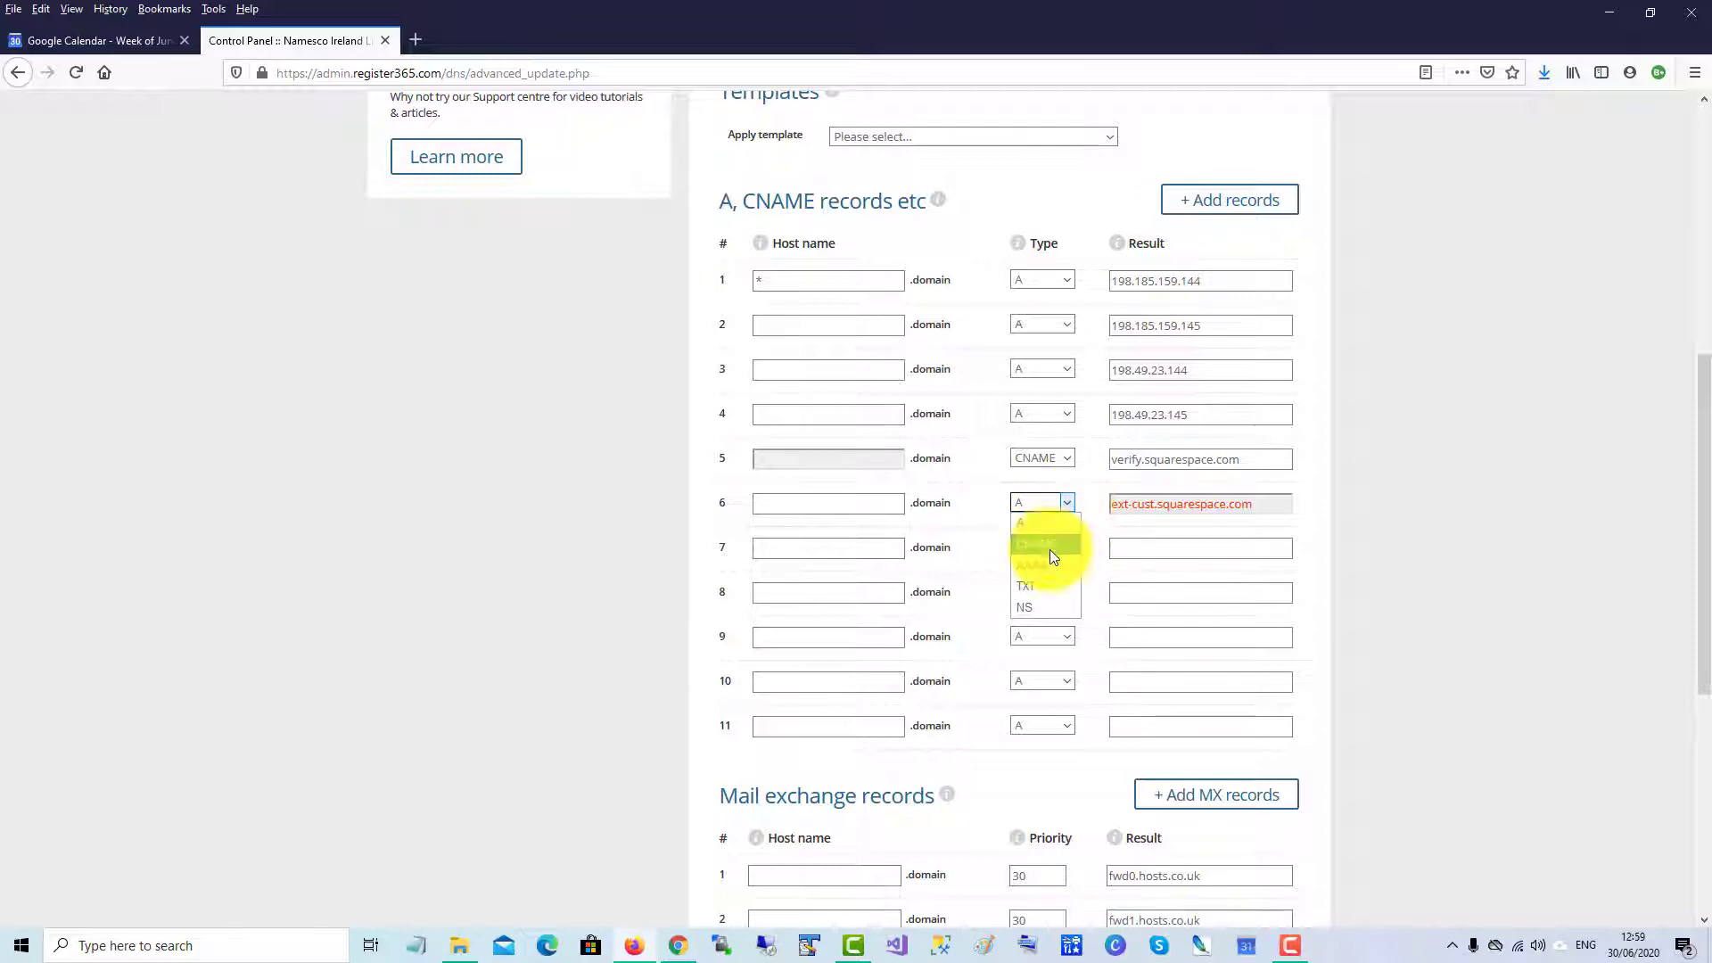
click(1050, 544)
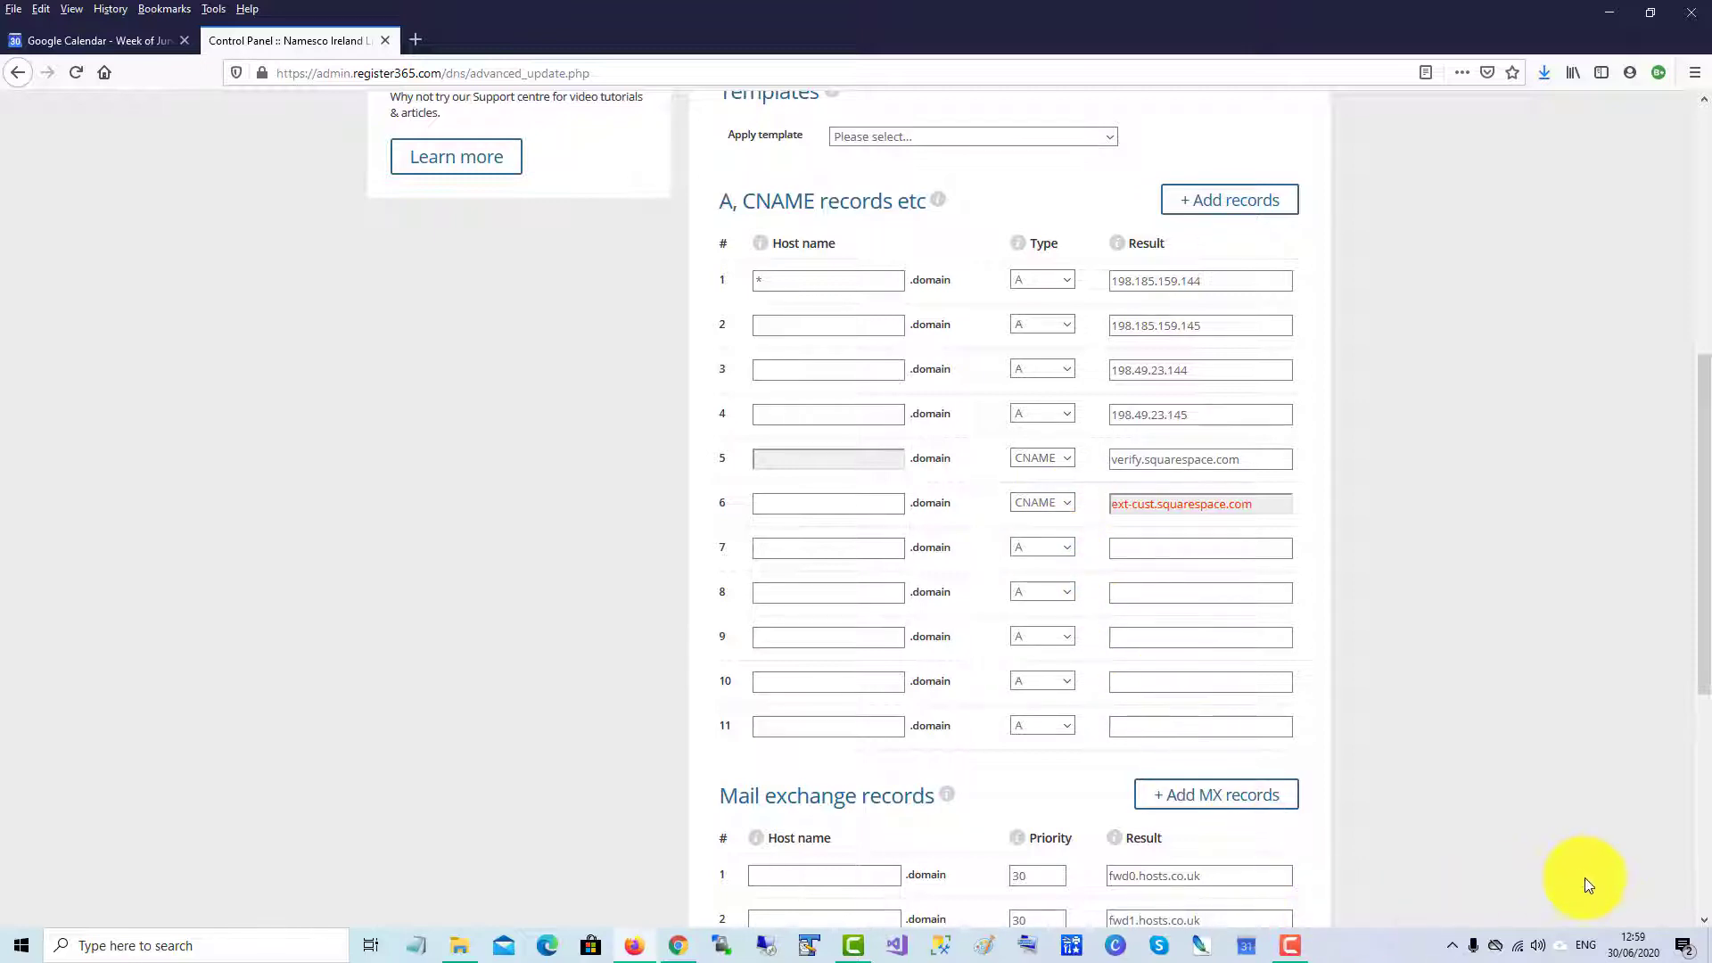
scroll(1676, 892, down, 5)
click(1274, 822)
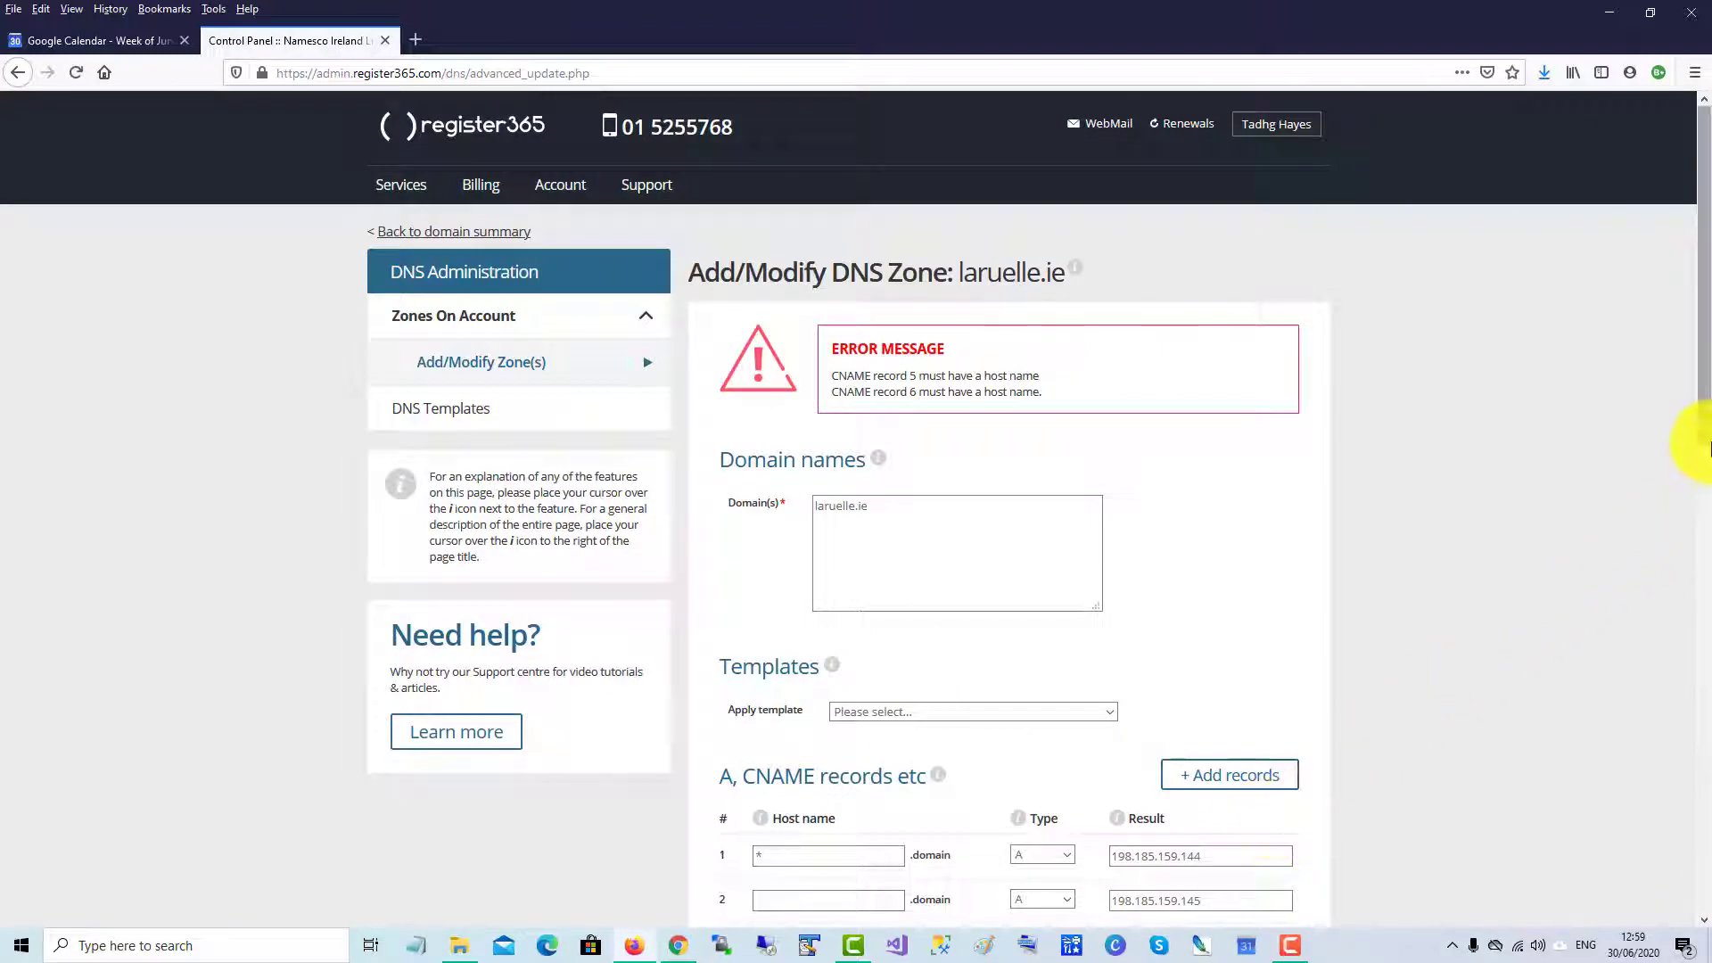
mouse_move(1703, 373)
mouse_down()
mouse_move(1704, 709)
mouse_move(1703, 680)
mouse_up()
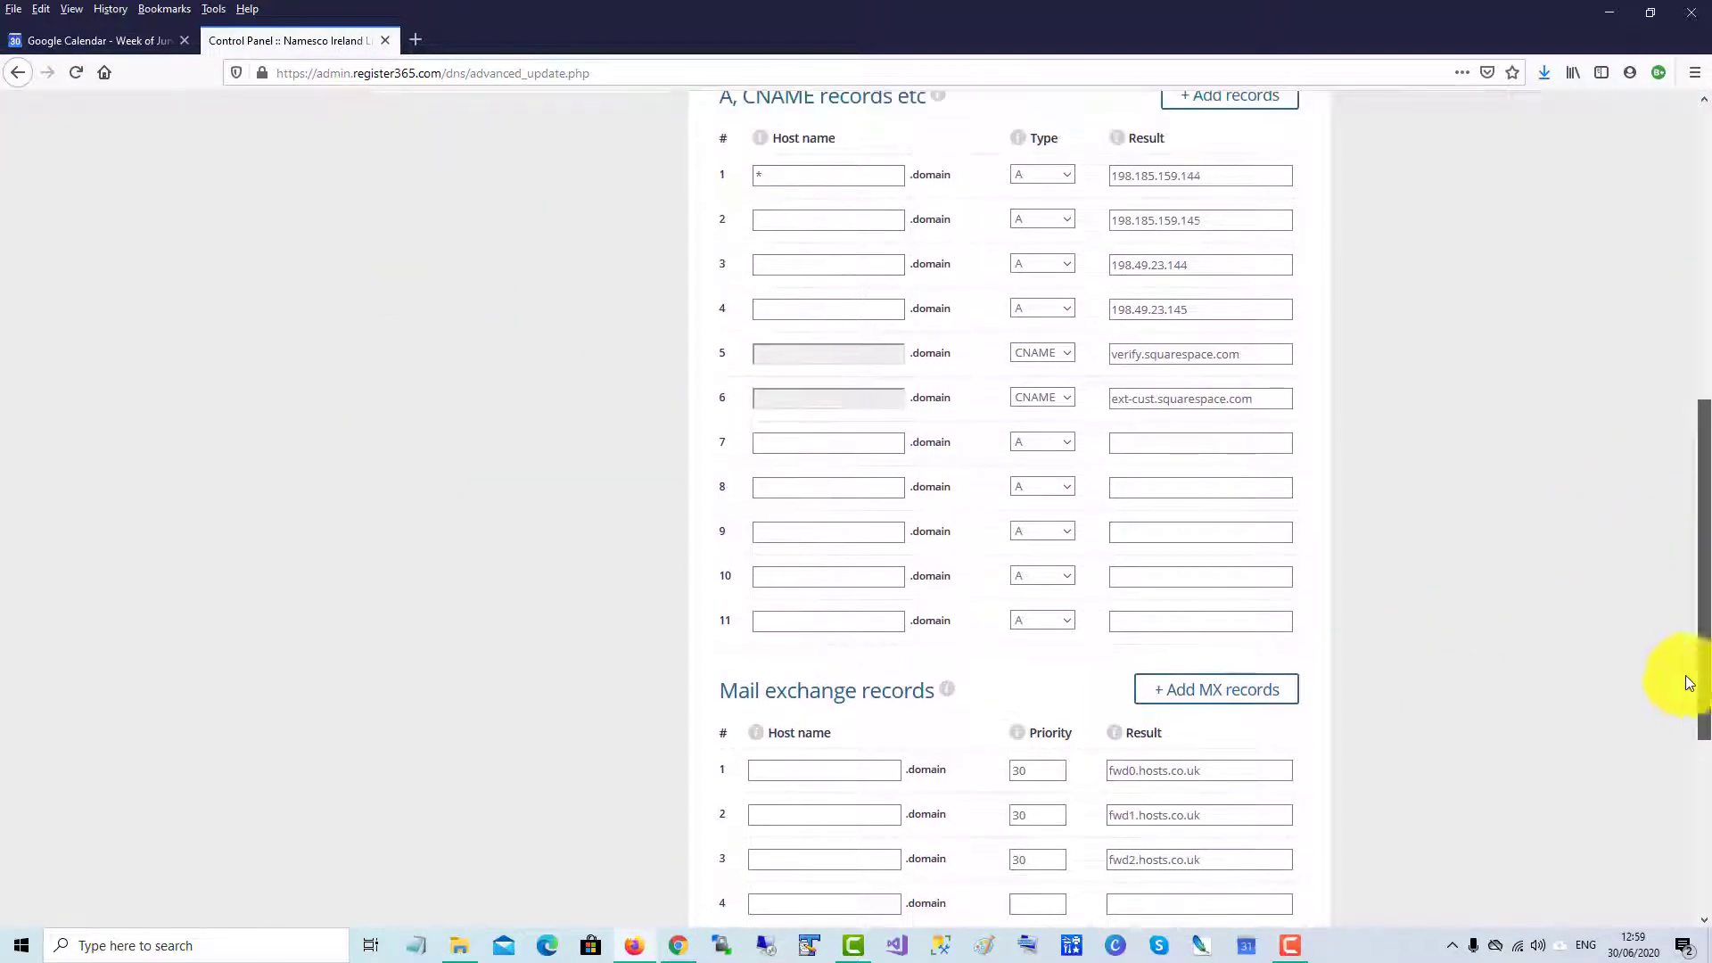
key(alt+Tab)
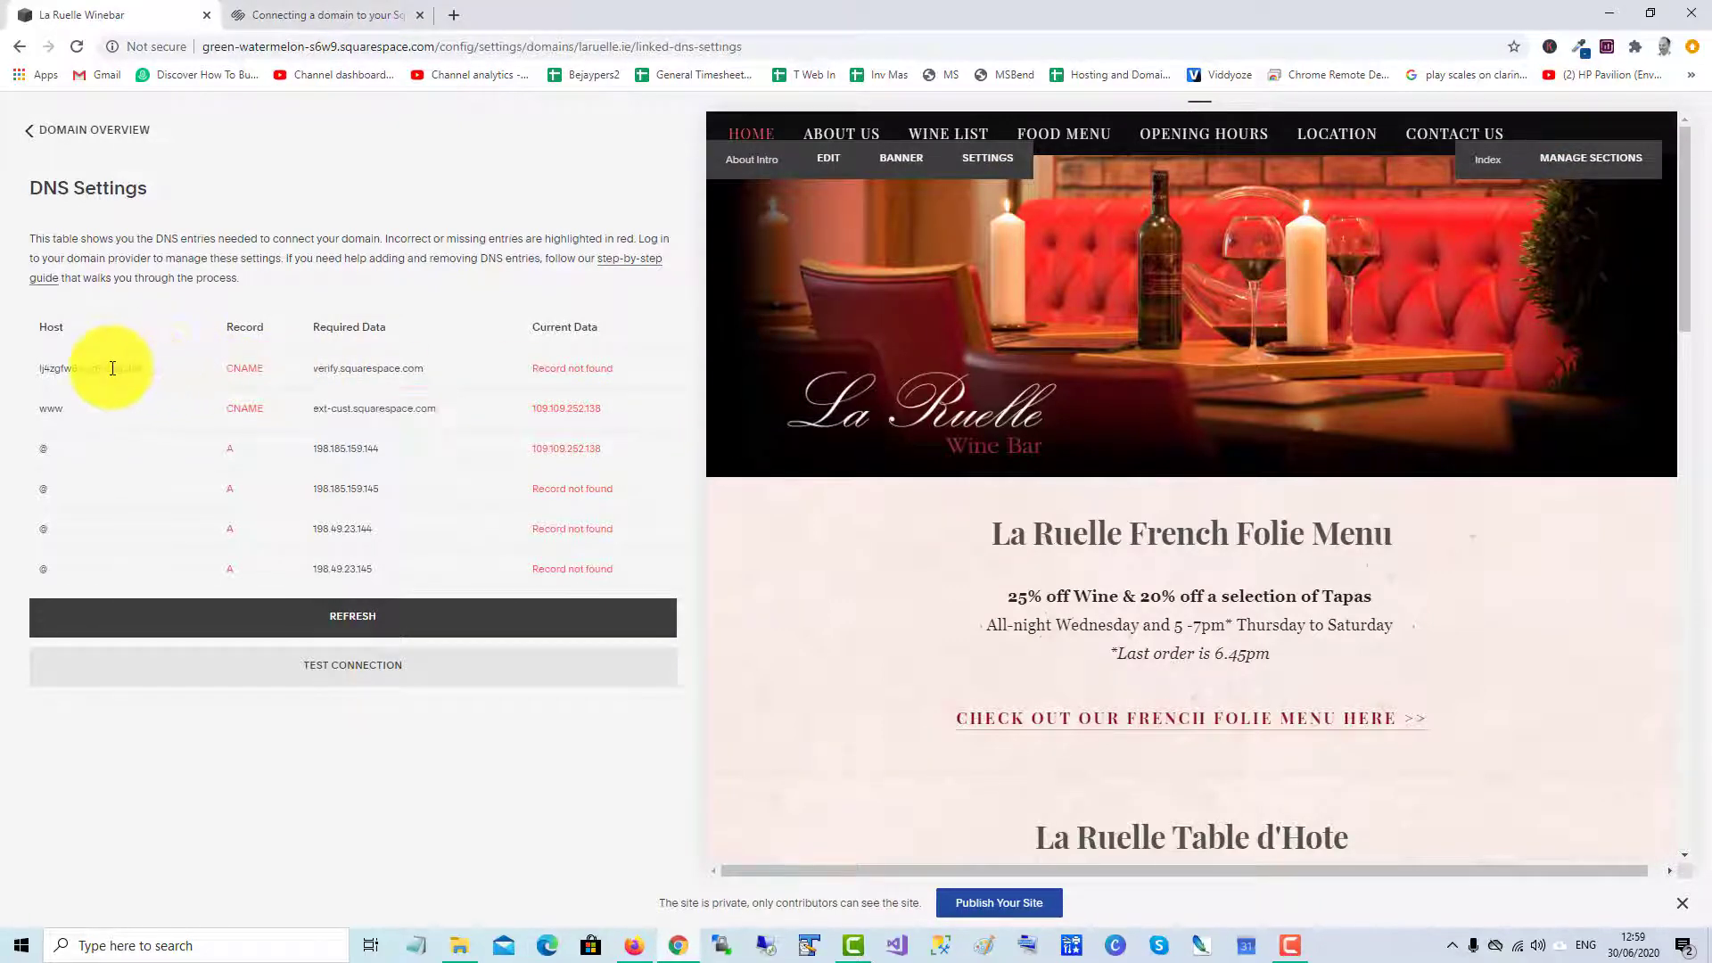
- Copy Squarespace's verification host name into CNAME record 5's host field
double_click(112, 369)
key(alt+Tab)
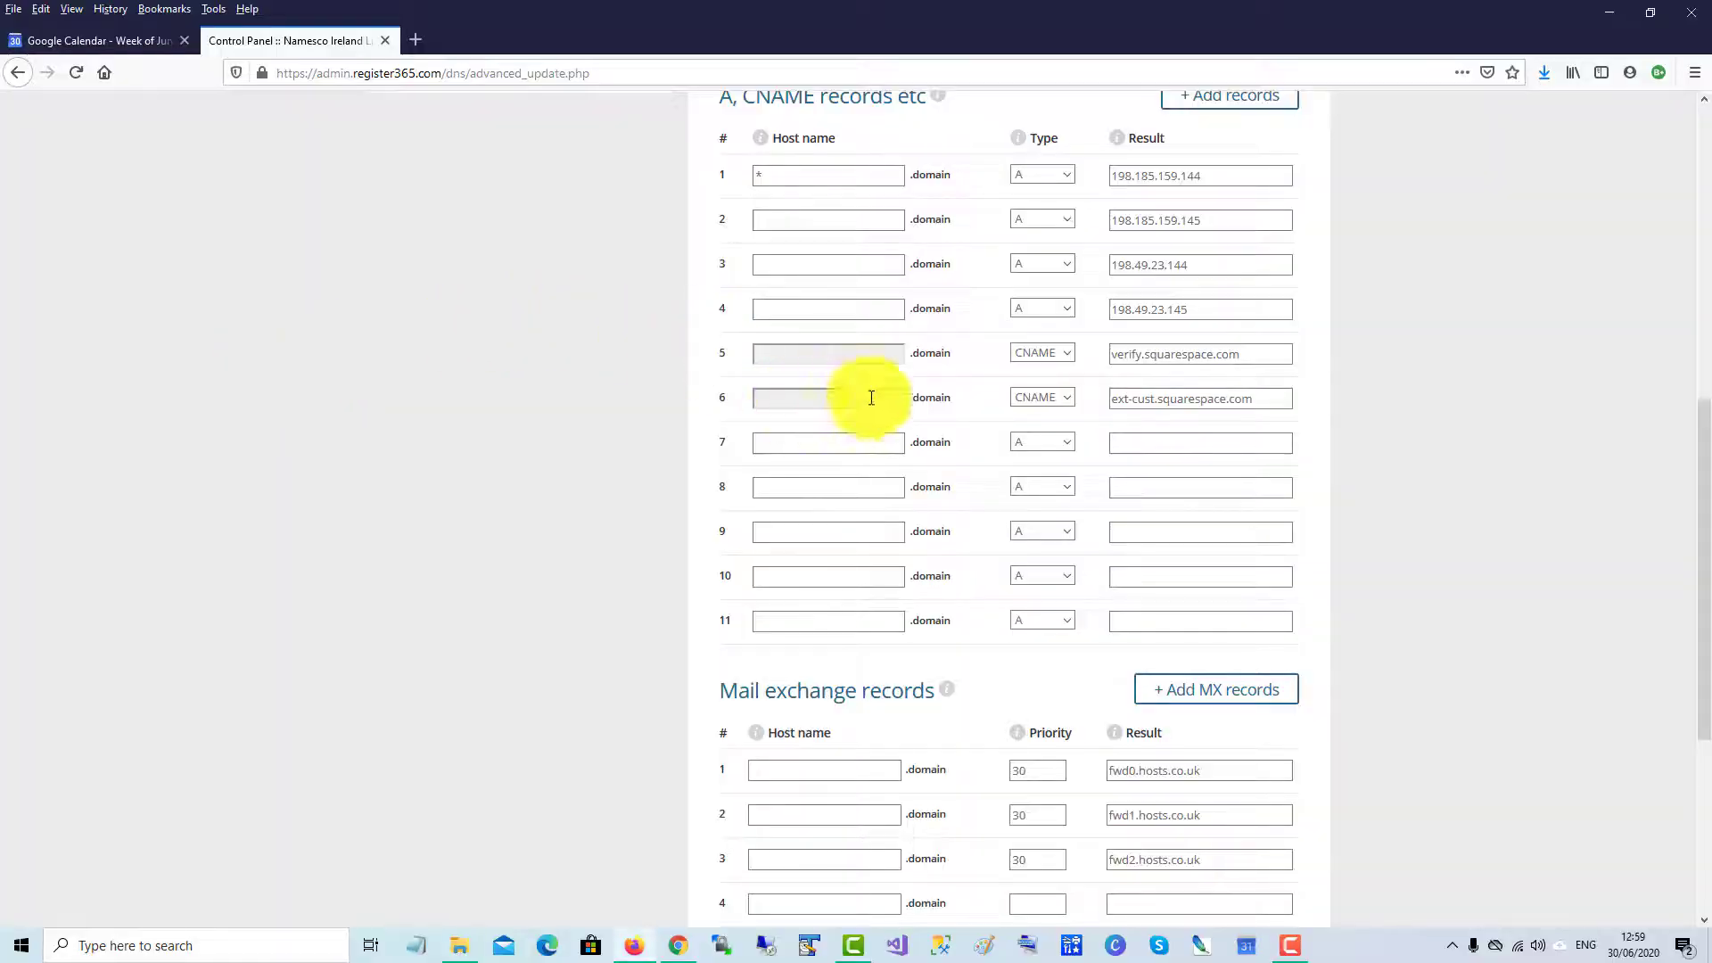
click(844, 354)
key(ctrl+v)
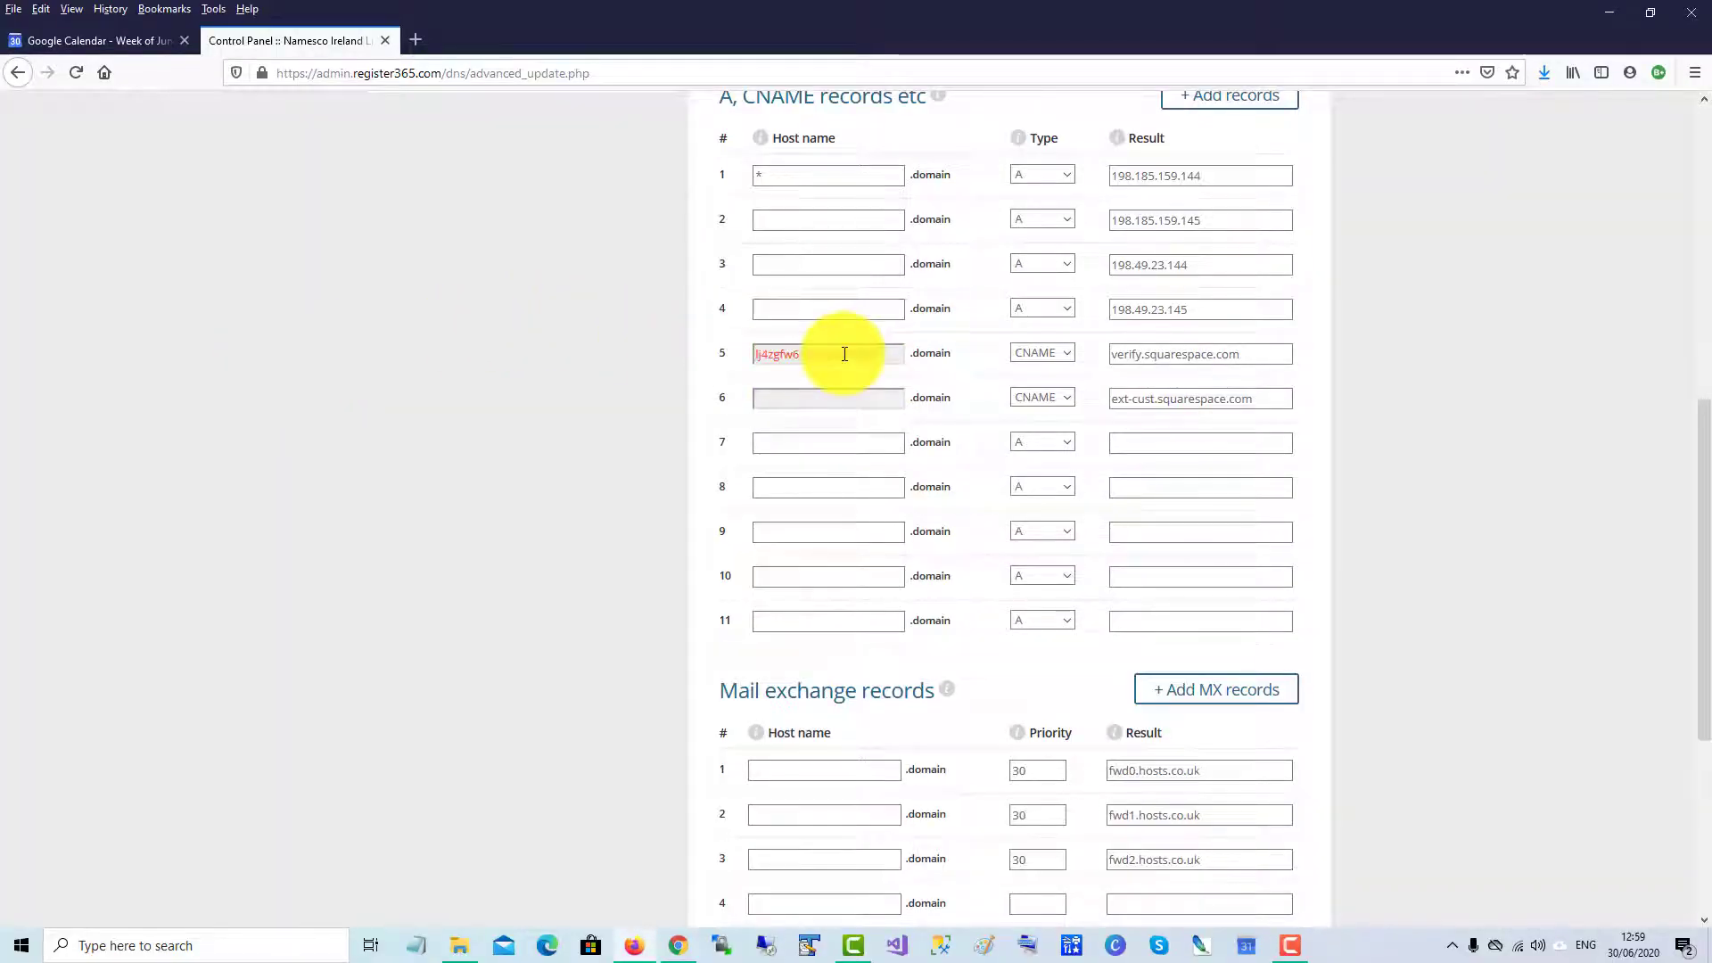
key(alt+Tab)
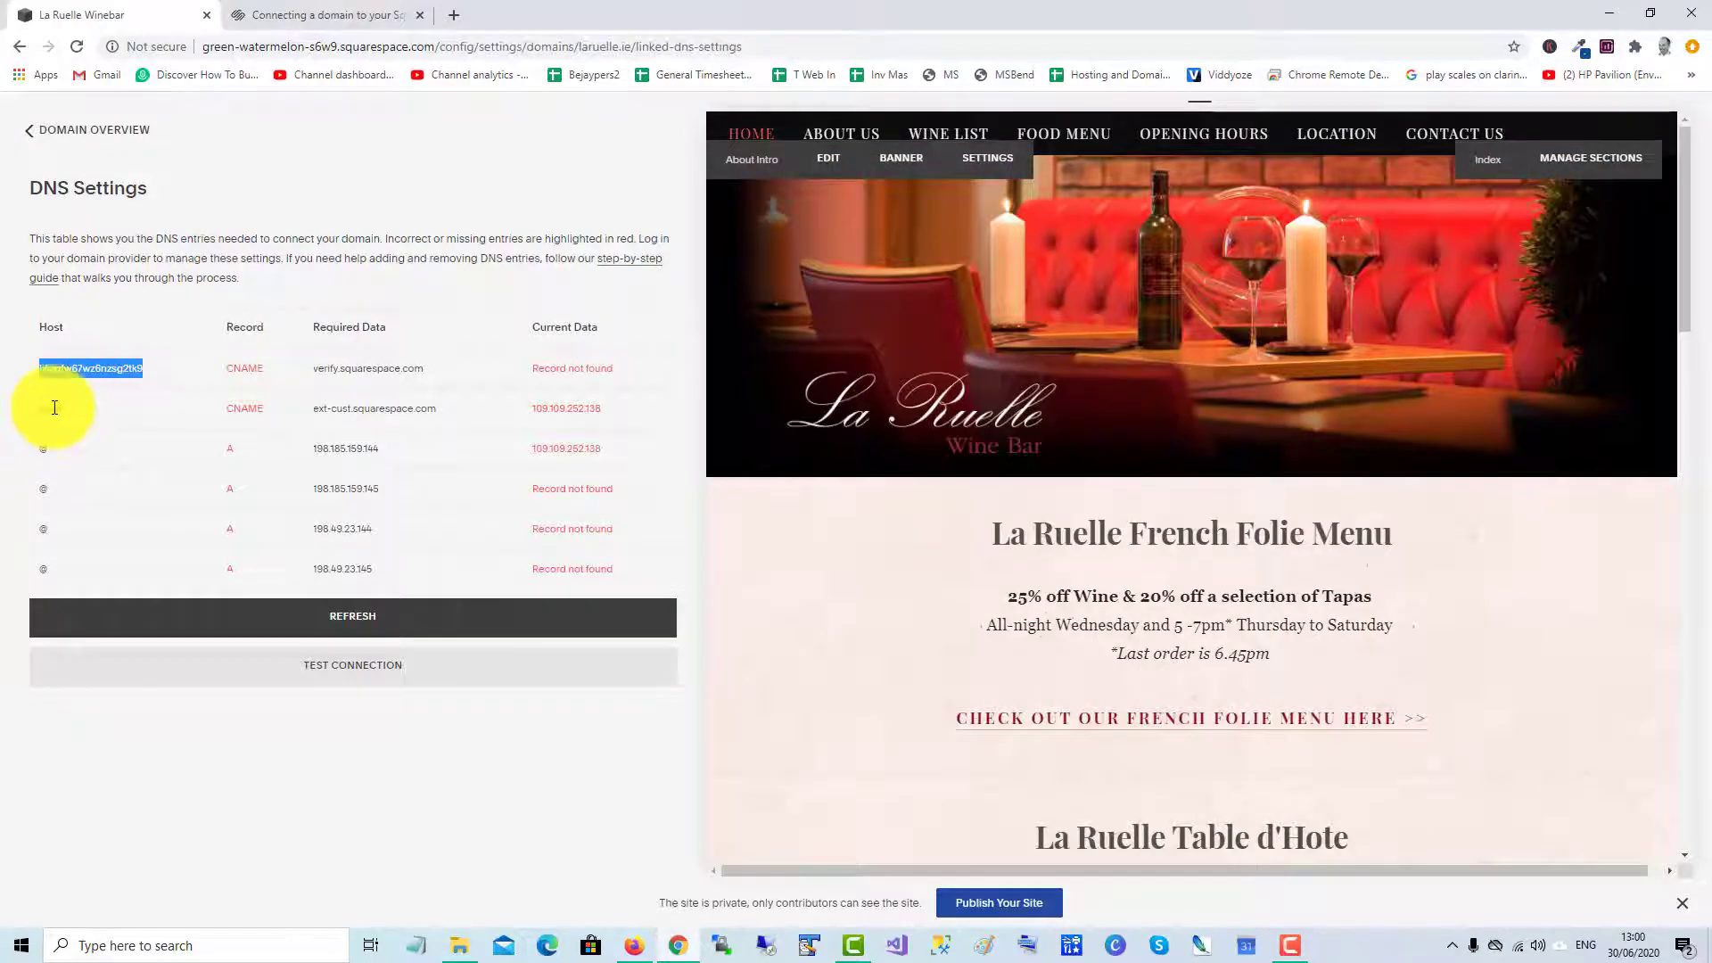
- Set record 6's host name to www and save the zone
double_click(53, 408)
key(ctrl+c)
key(alt+Tab)
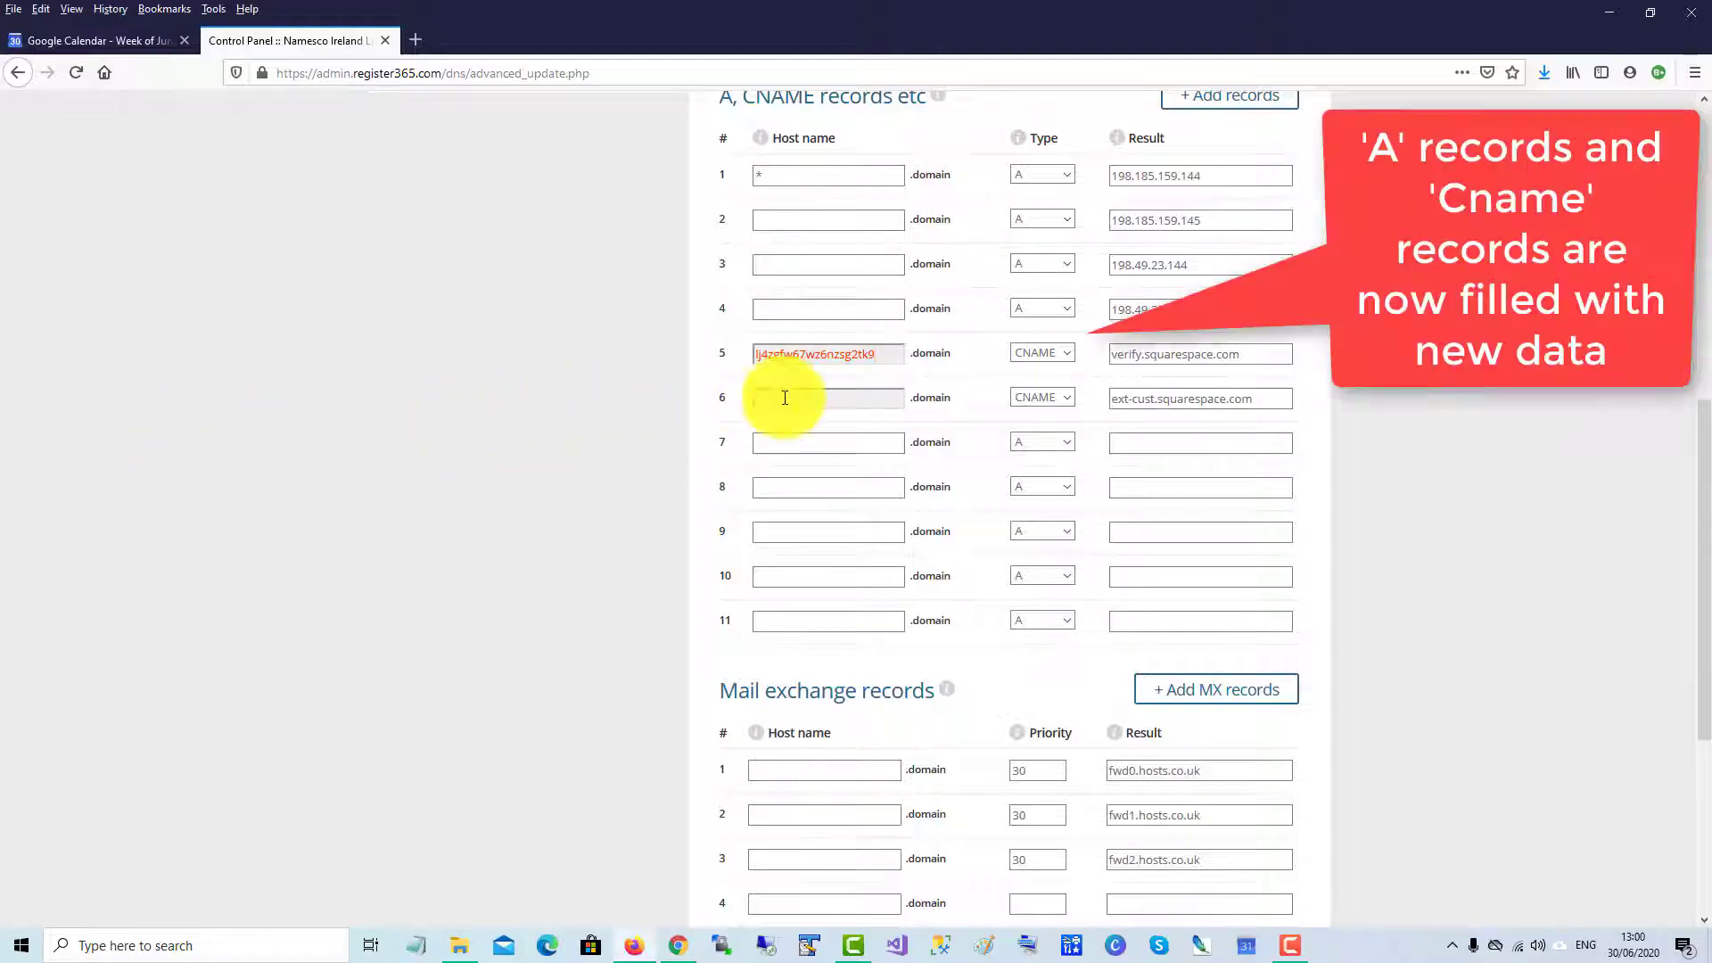
click(808, 403)
key(ctrl+v)
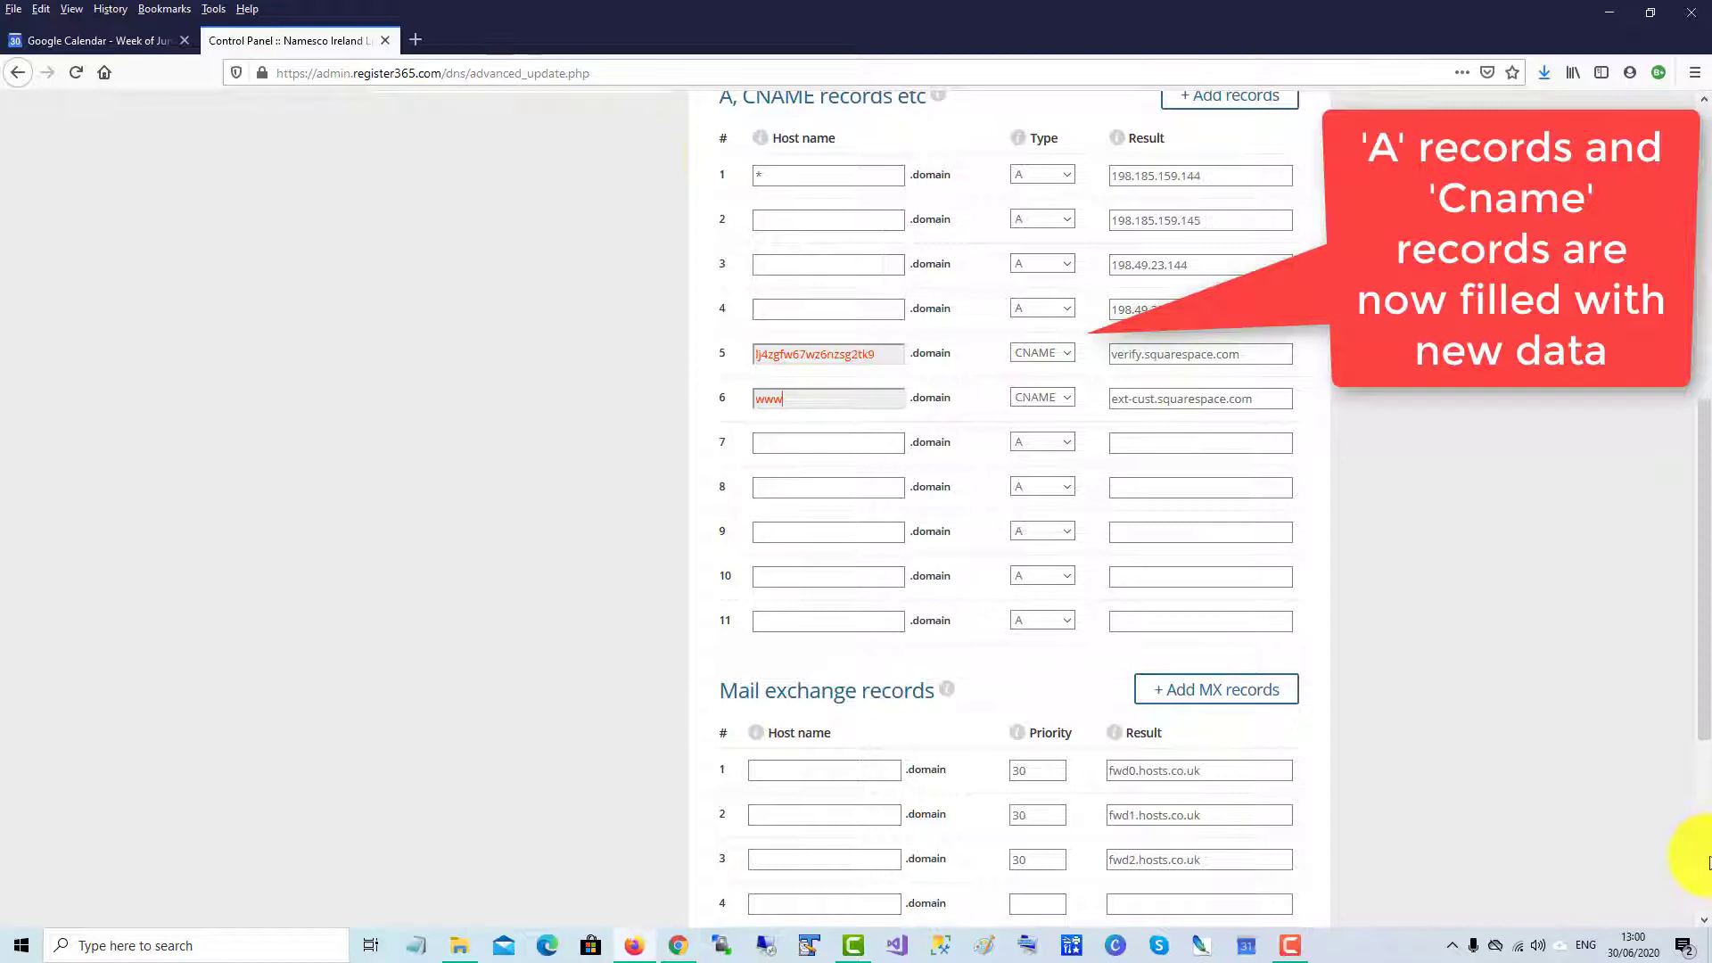
scroll(1682, 656, down, 5)
click(1245, 813)
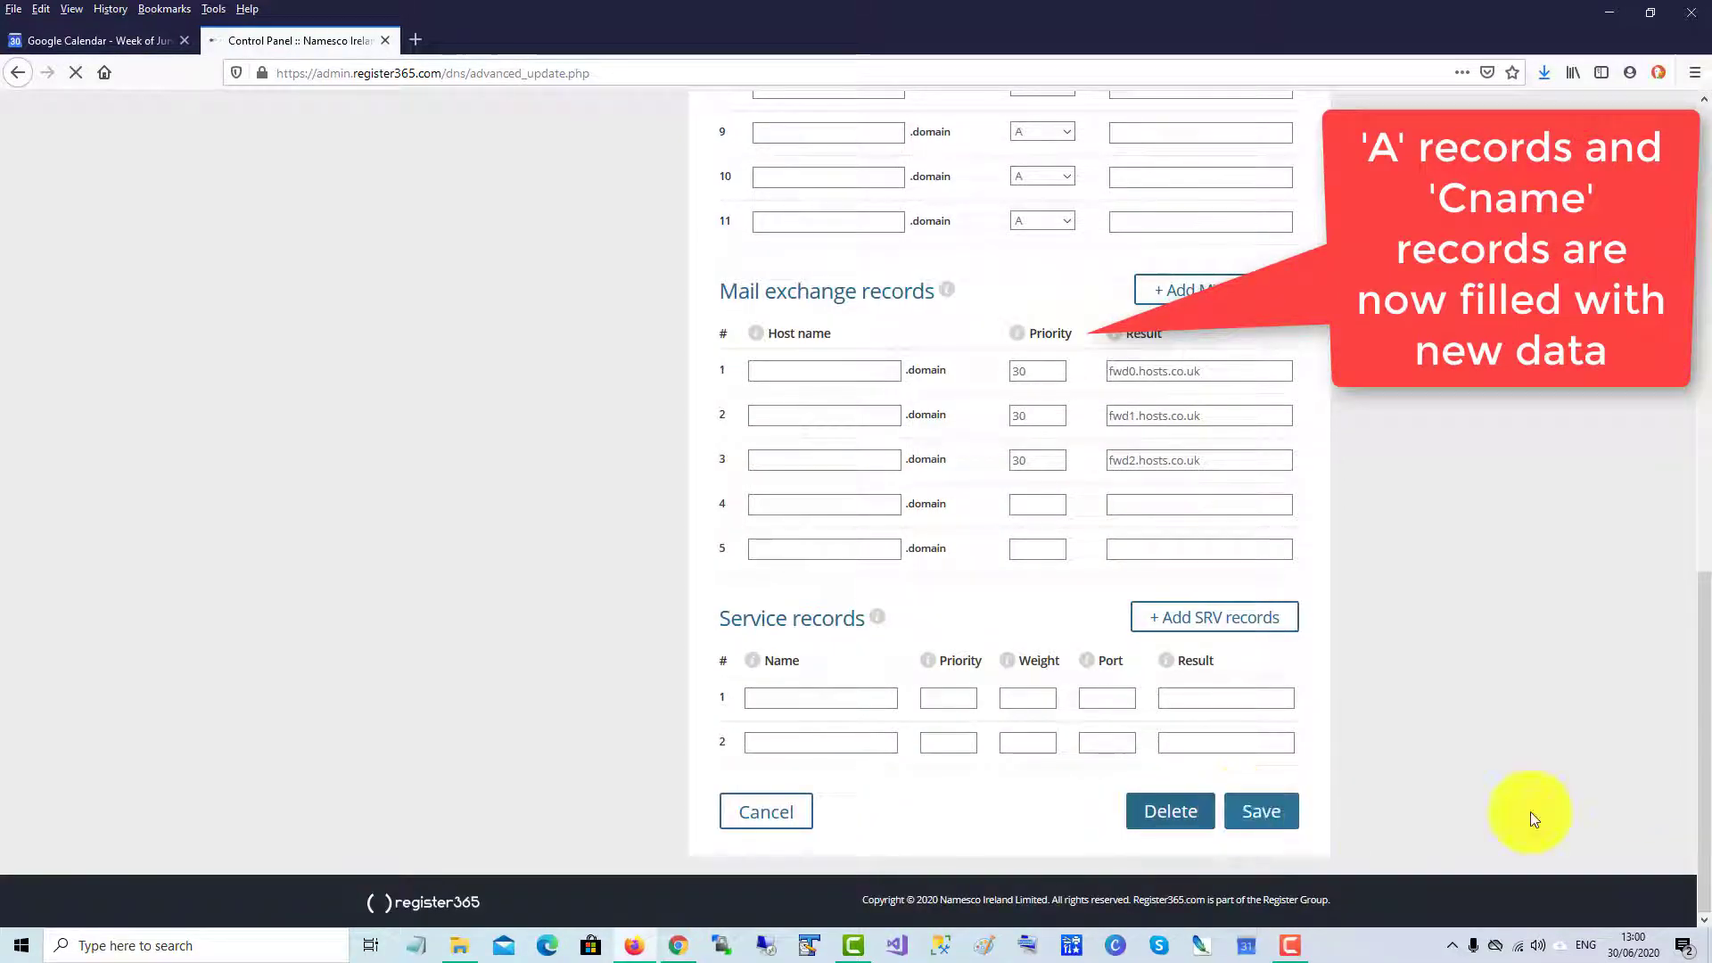
mouse_move(1686, 658)
mouse_down()
mouse_move(1699, 390)
mouse_move(1707, 456)
mouse_up()
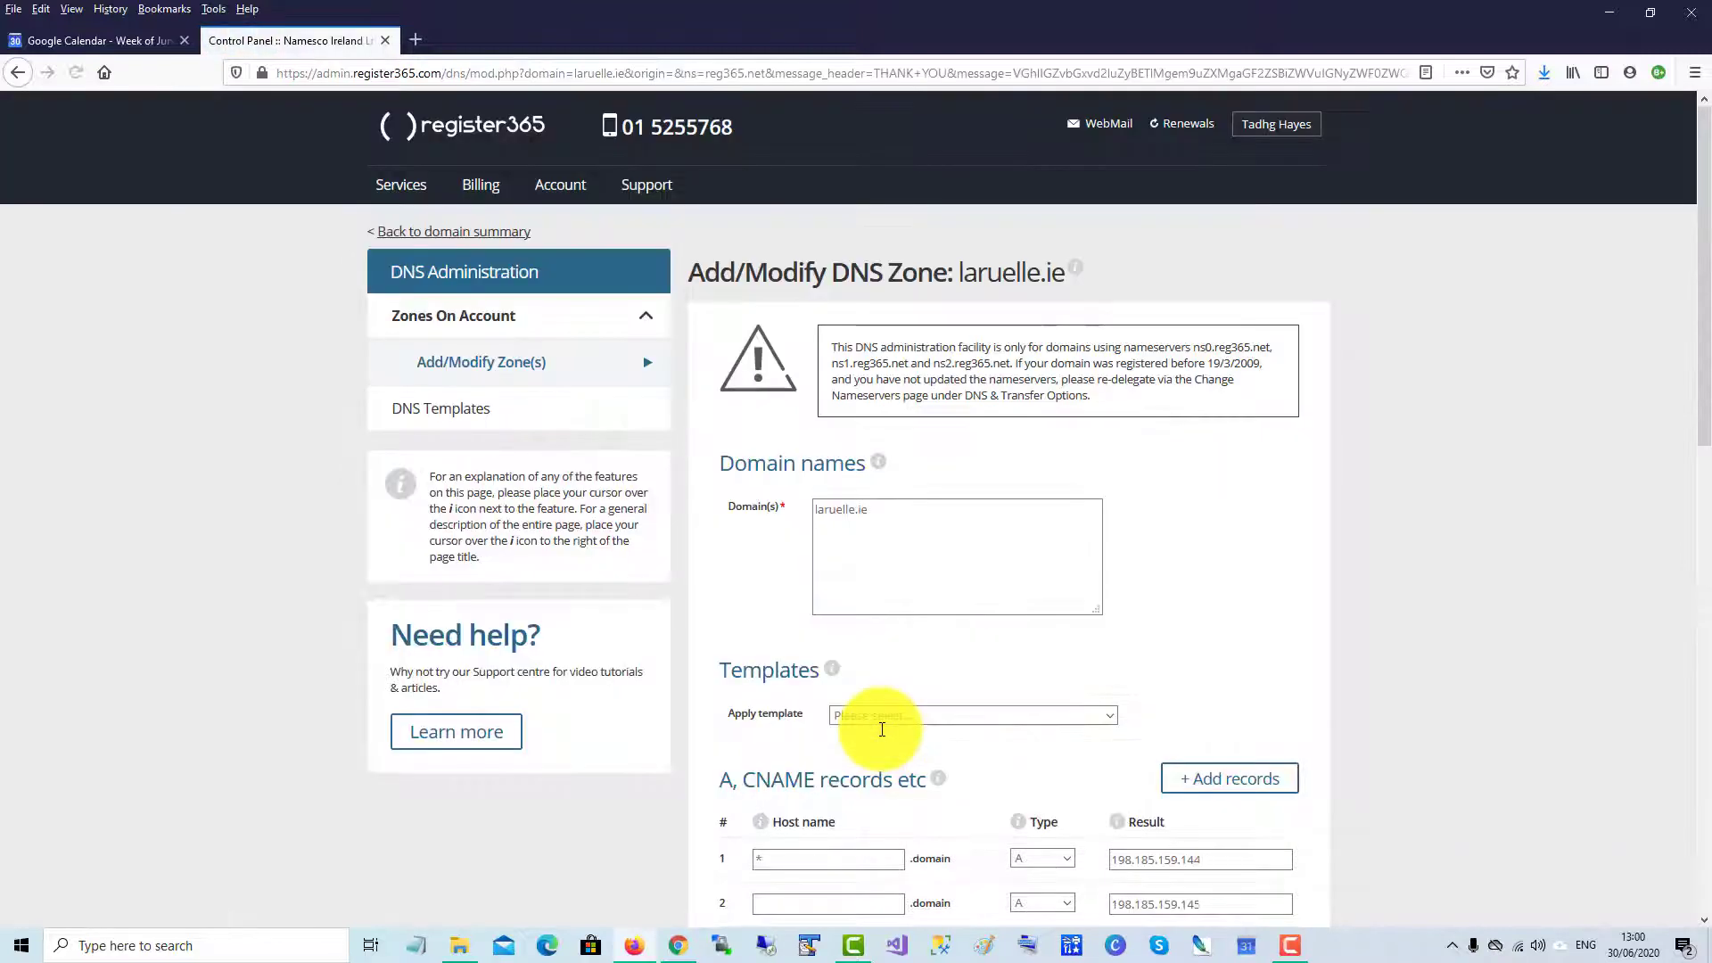
- Save the laruelle.ie DNS zone once more and return to Squarespace's DNS settings
mouse_move(1708, 403)
mouse_down()
mouse_move(1683, 821)
mouse_move(1540, 887)
mouse_up()
click(1247, 836)
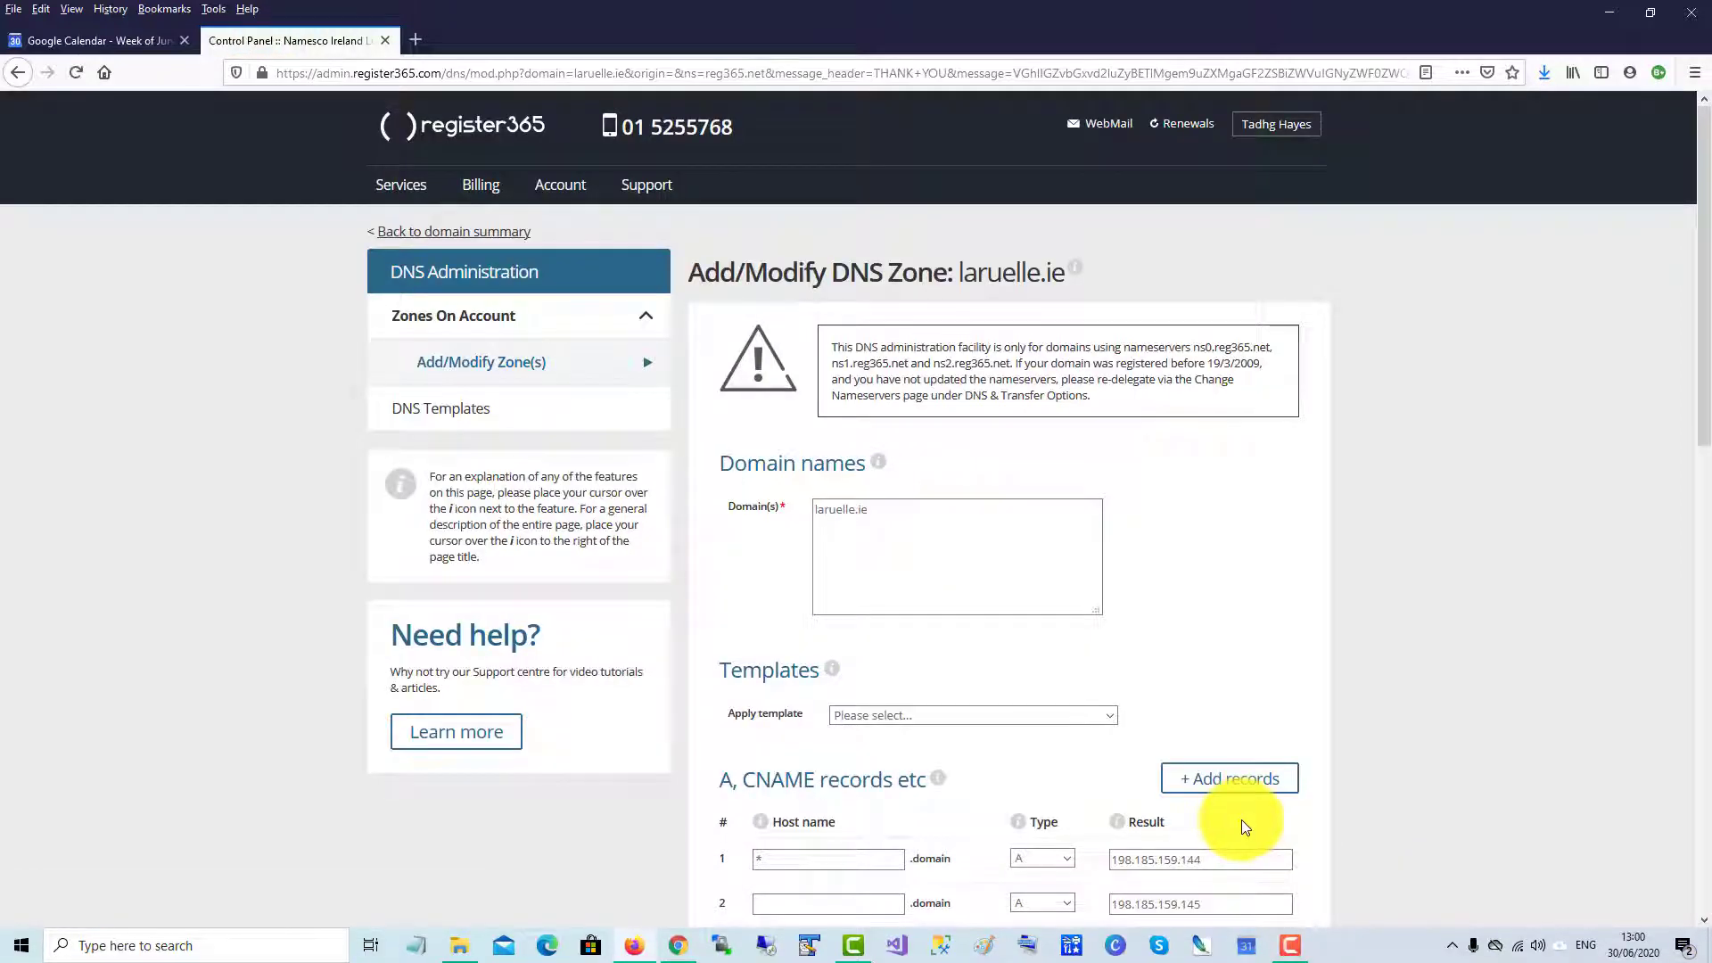
key(alt+Tab)
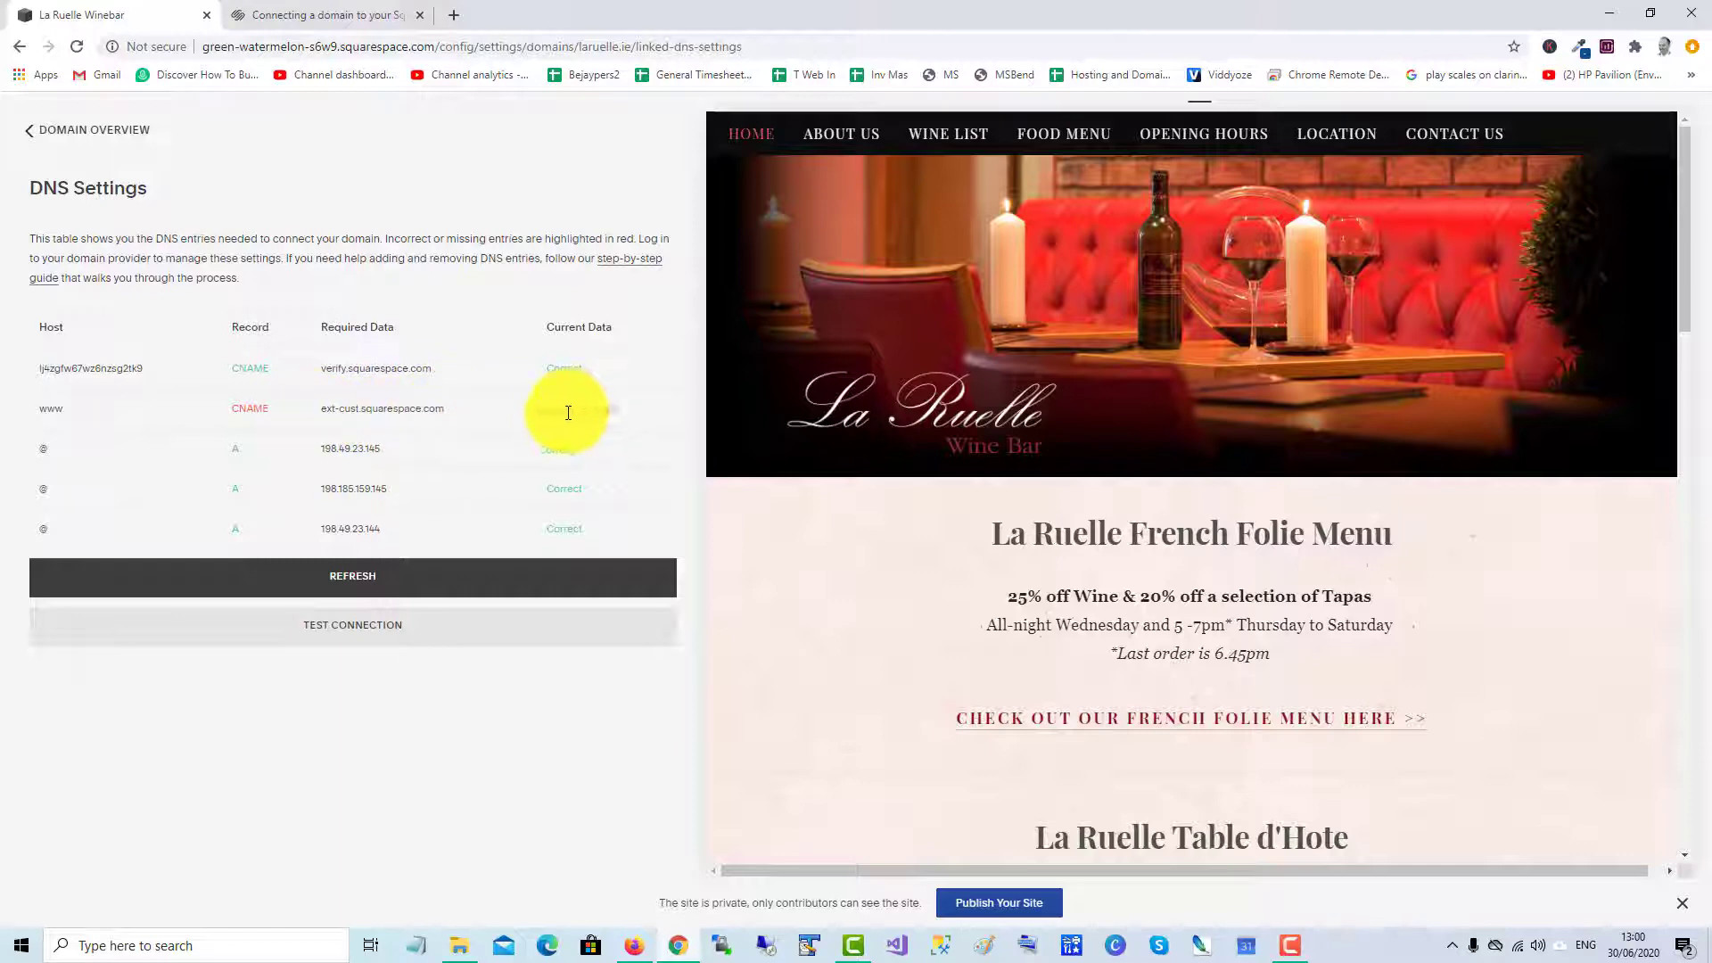
- Refresh the DNS check until all five laruelle.ie records, including www, read Correct
key(alt+Tab)
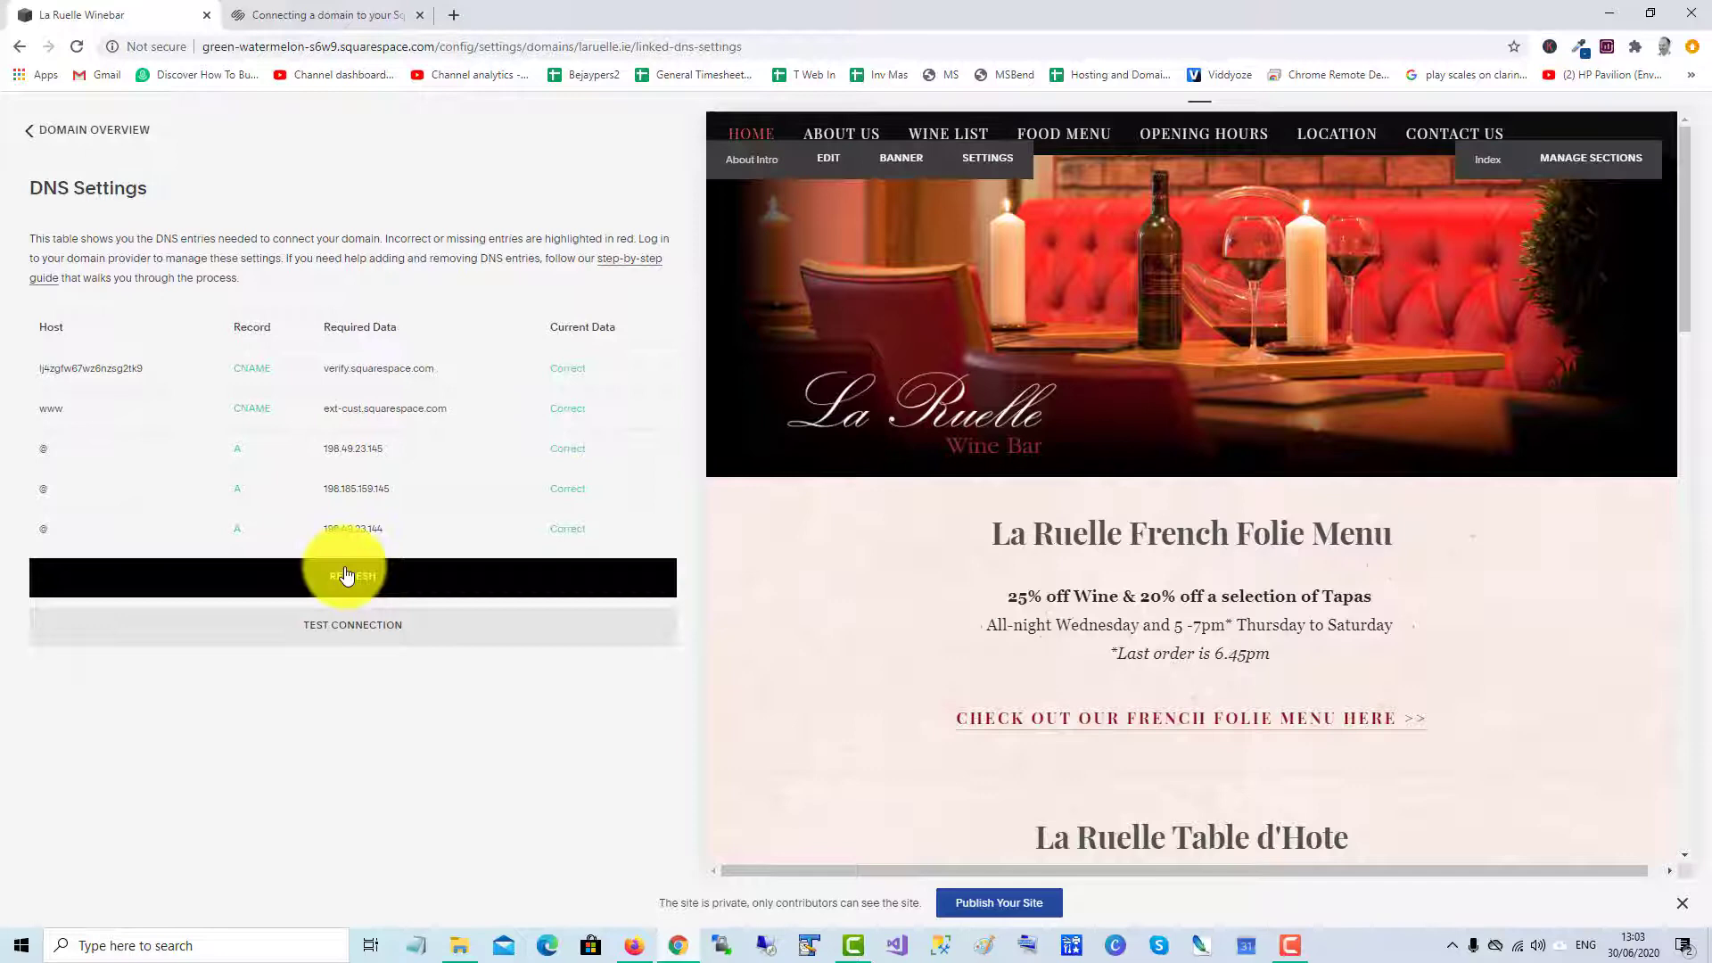
click(347, 575)
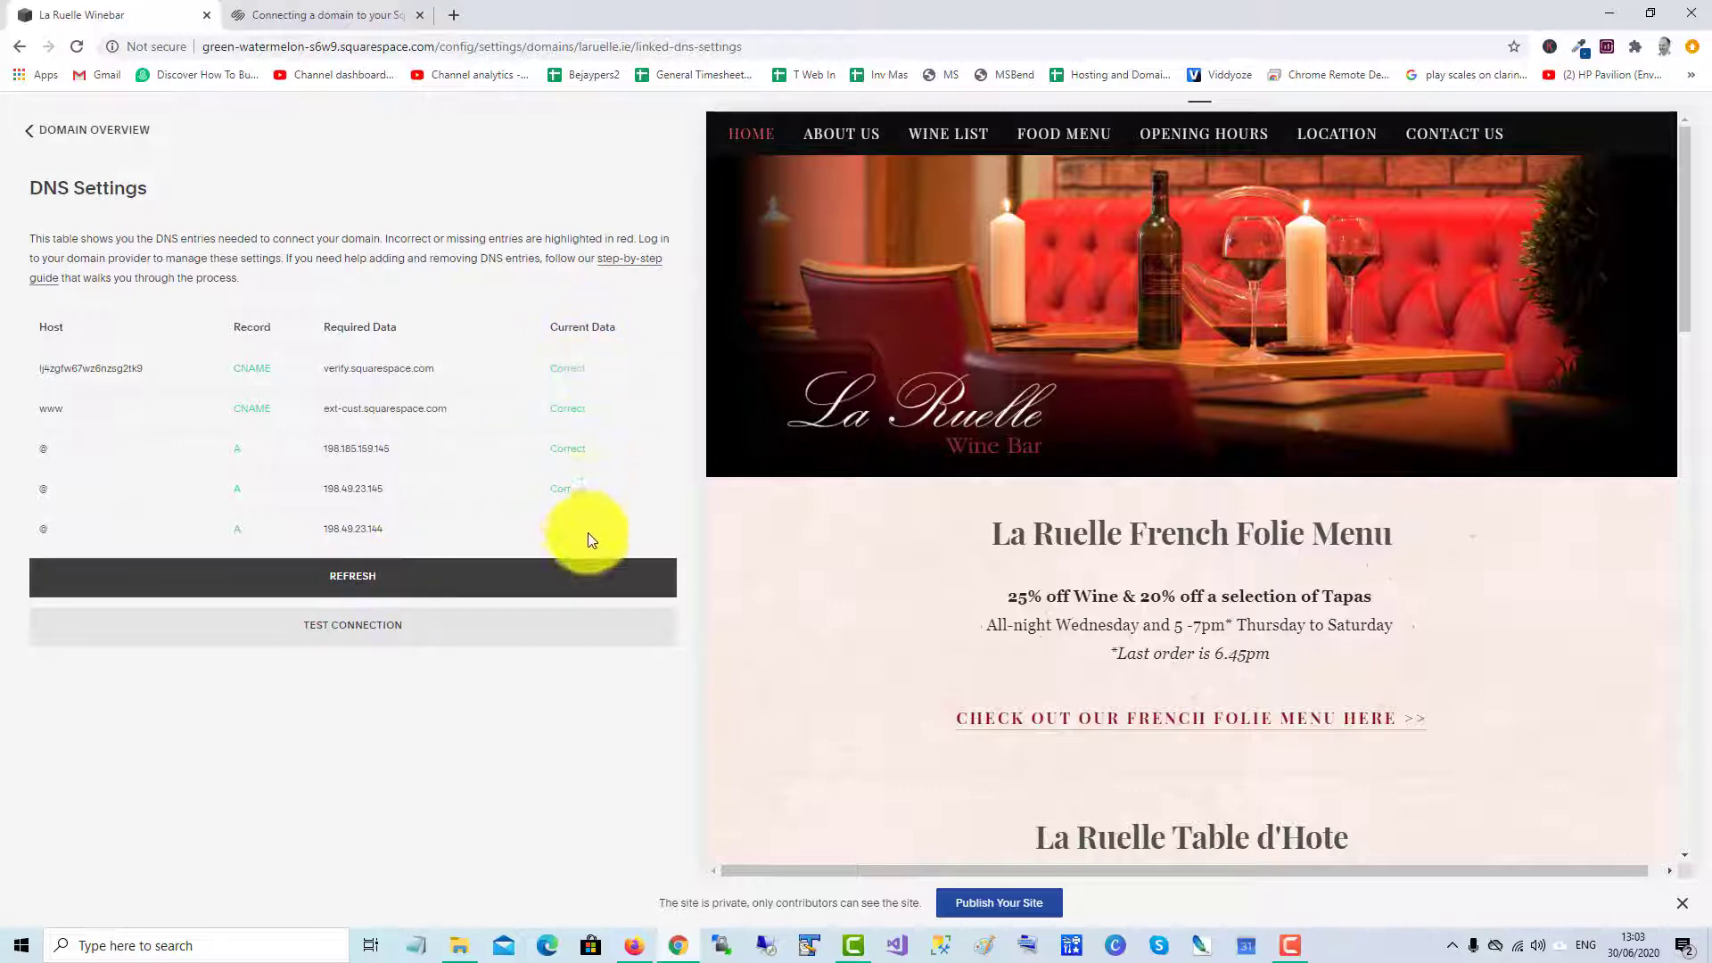
click(1290, 944)
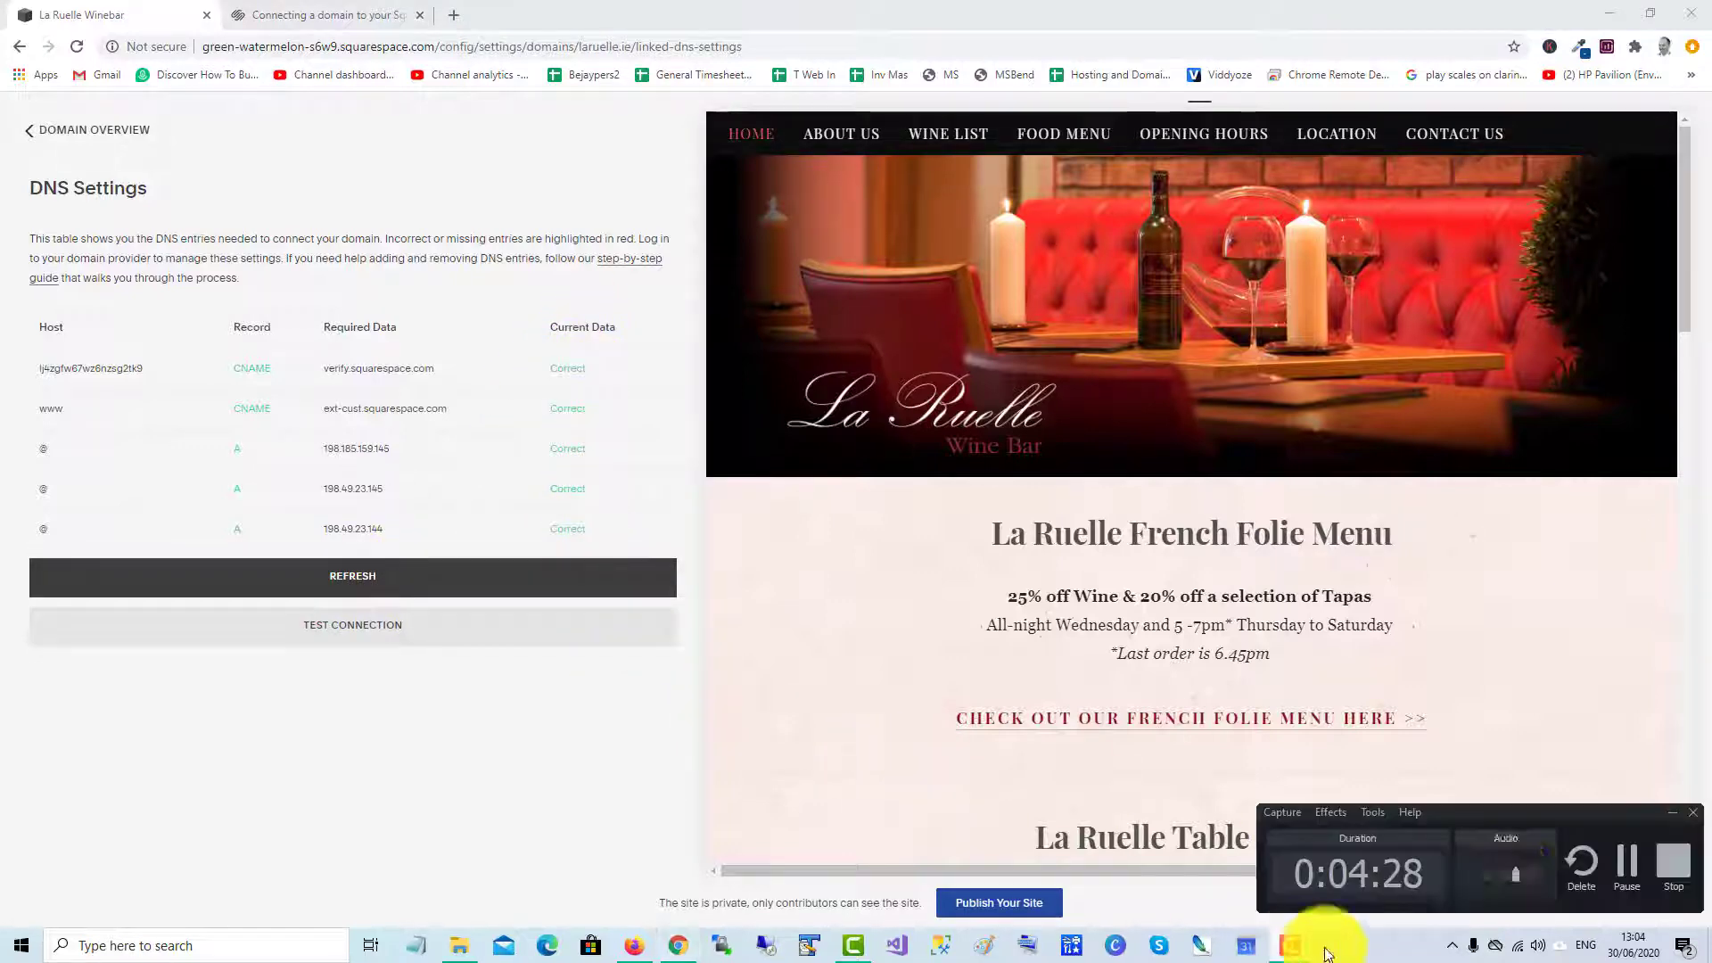
click(1587, 869)
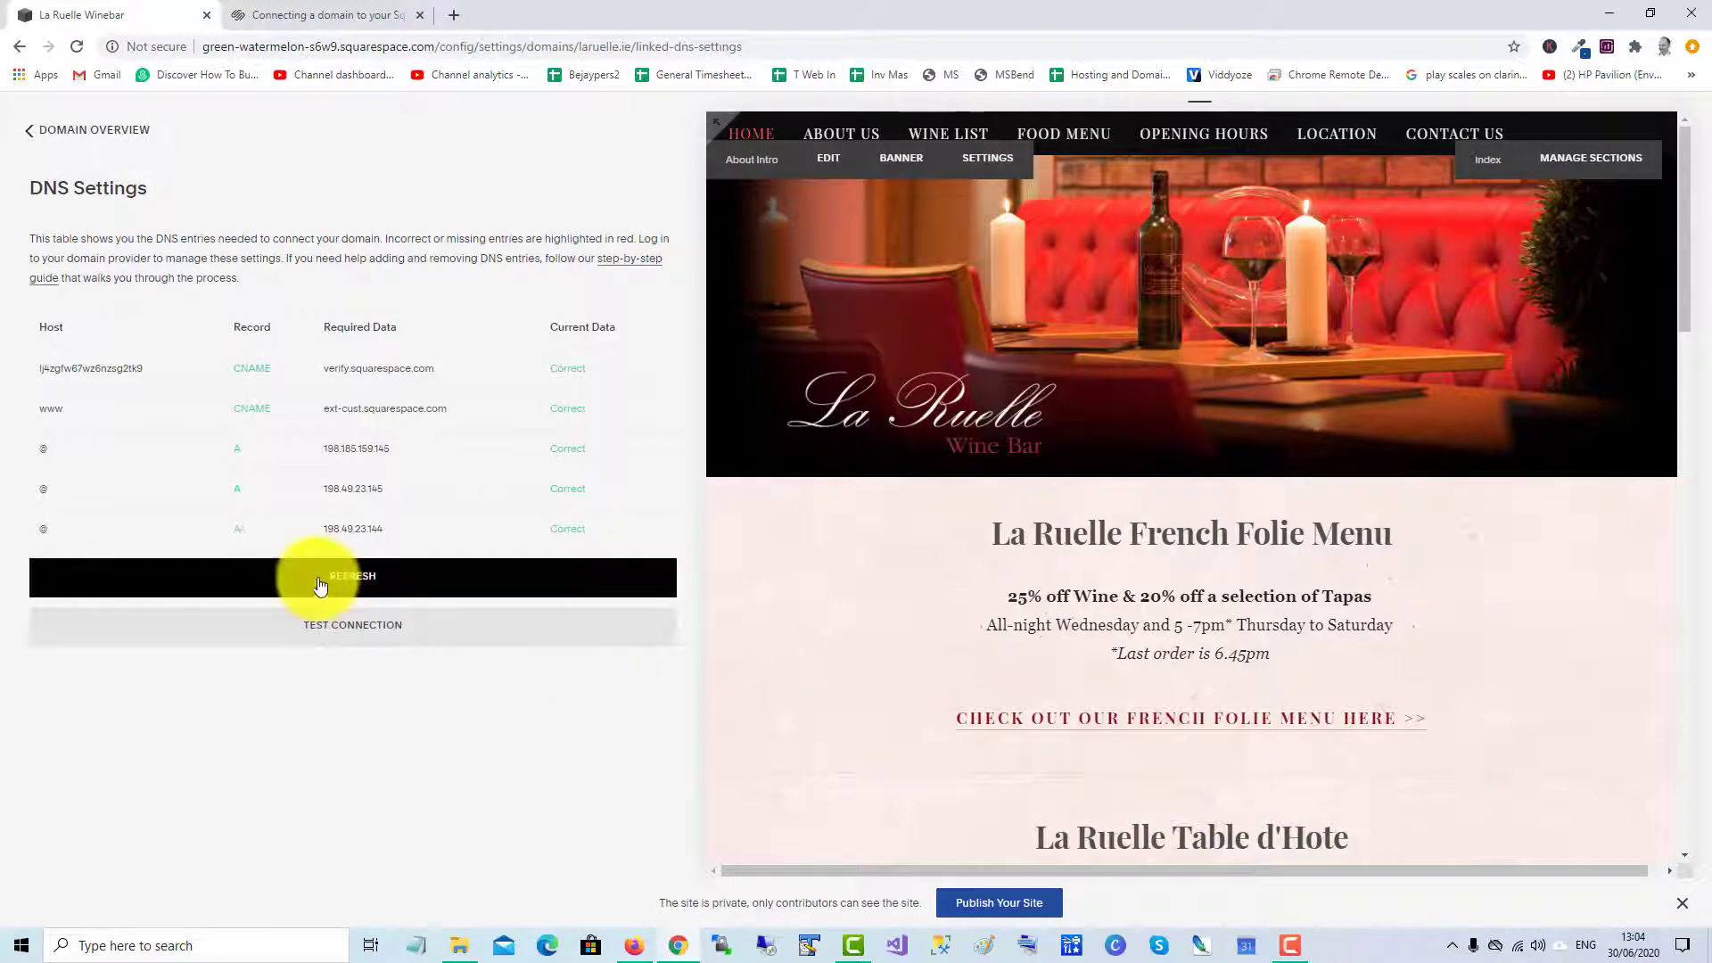
- Test the laruelle.ie connection by opening the live site, then return to Squarespace
click(373, 643)
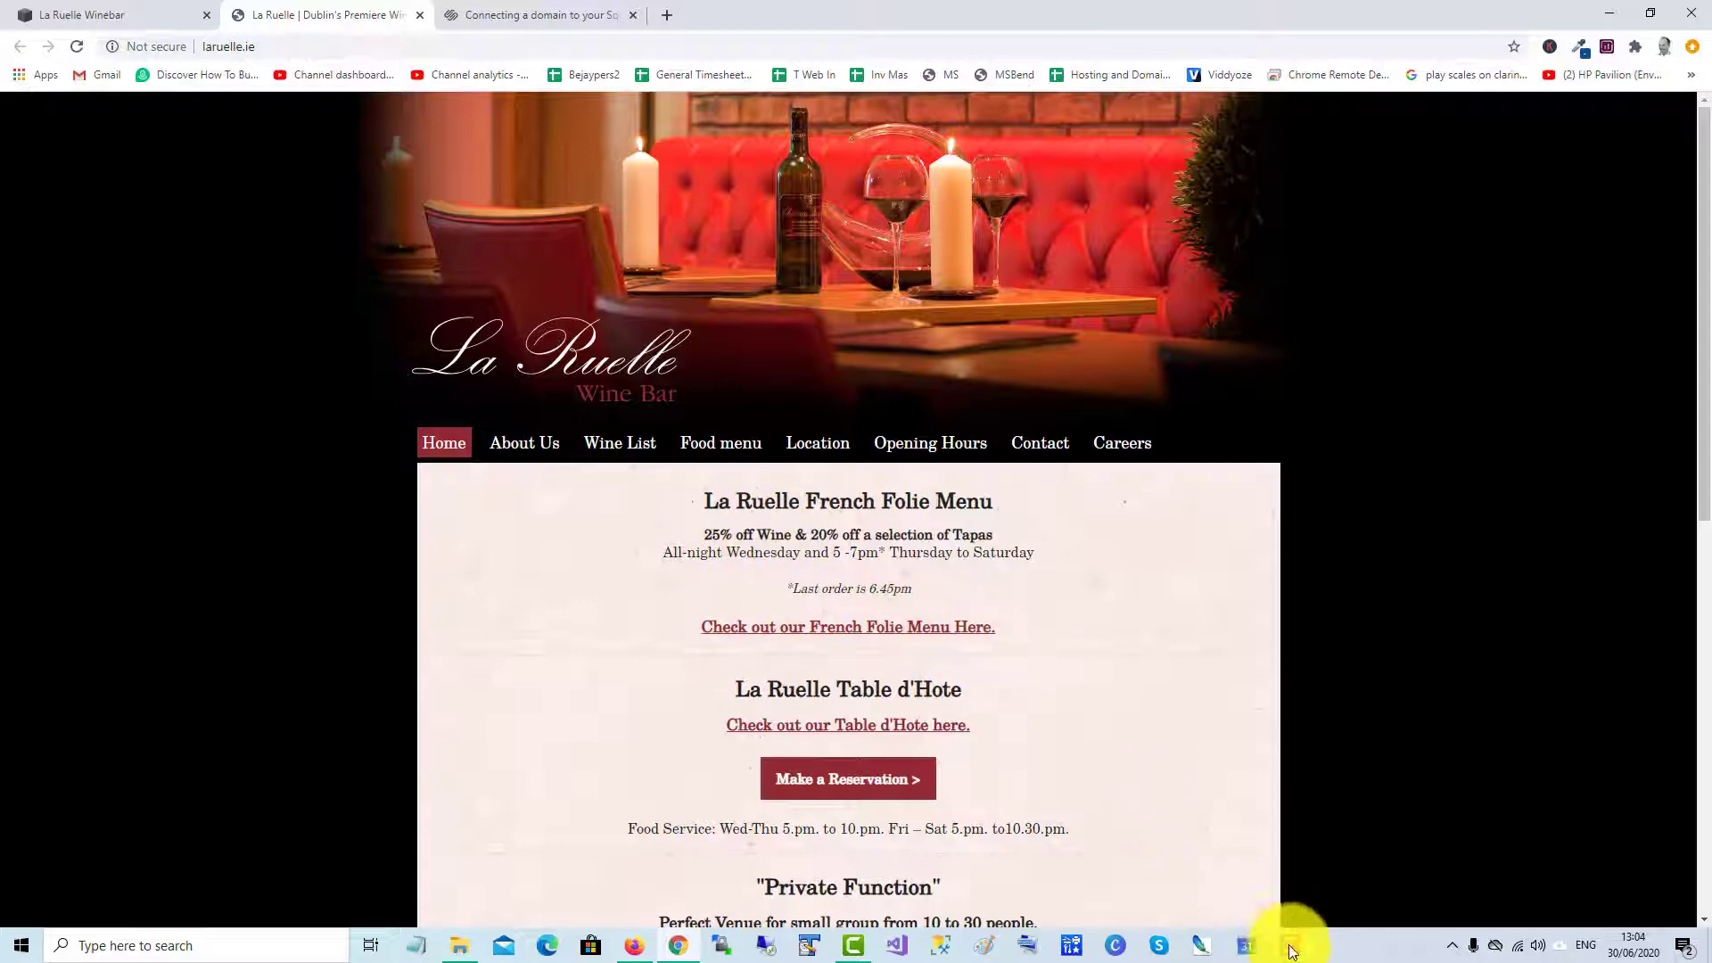
click(1261, 944)
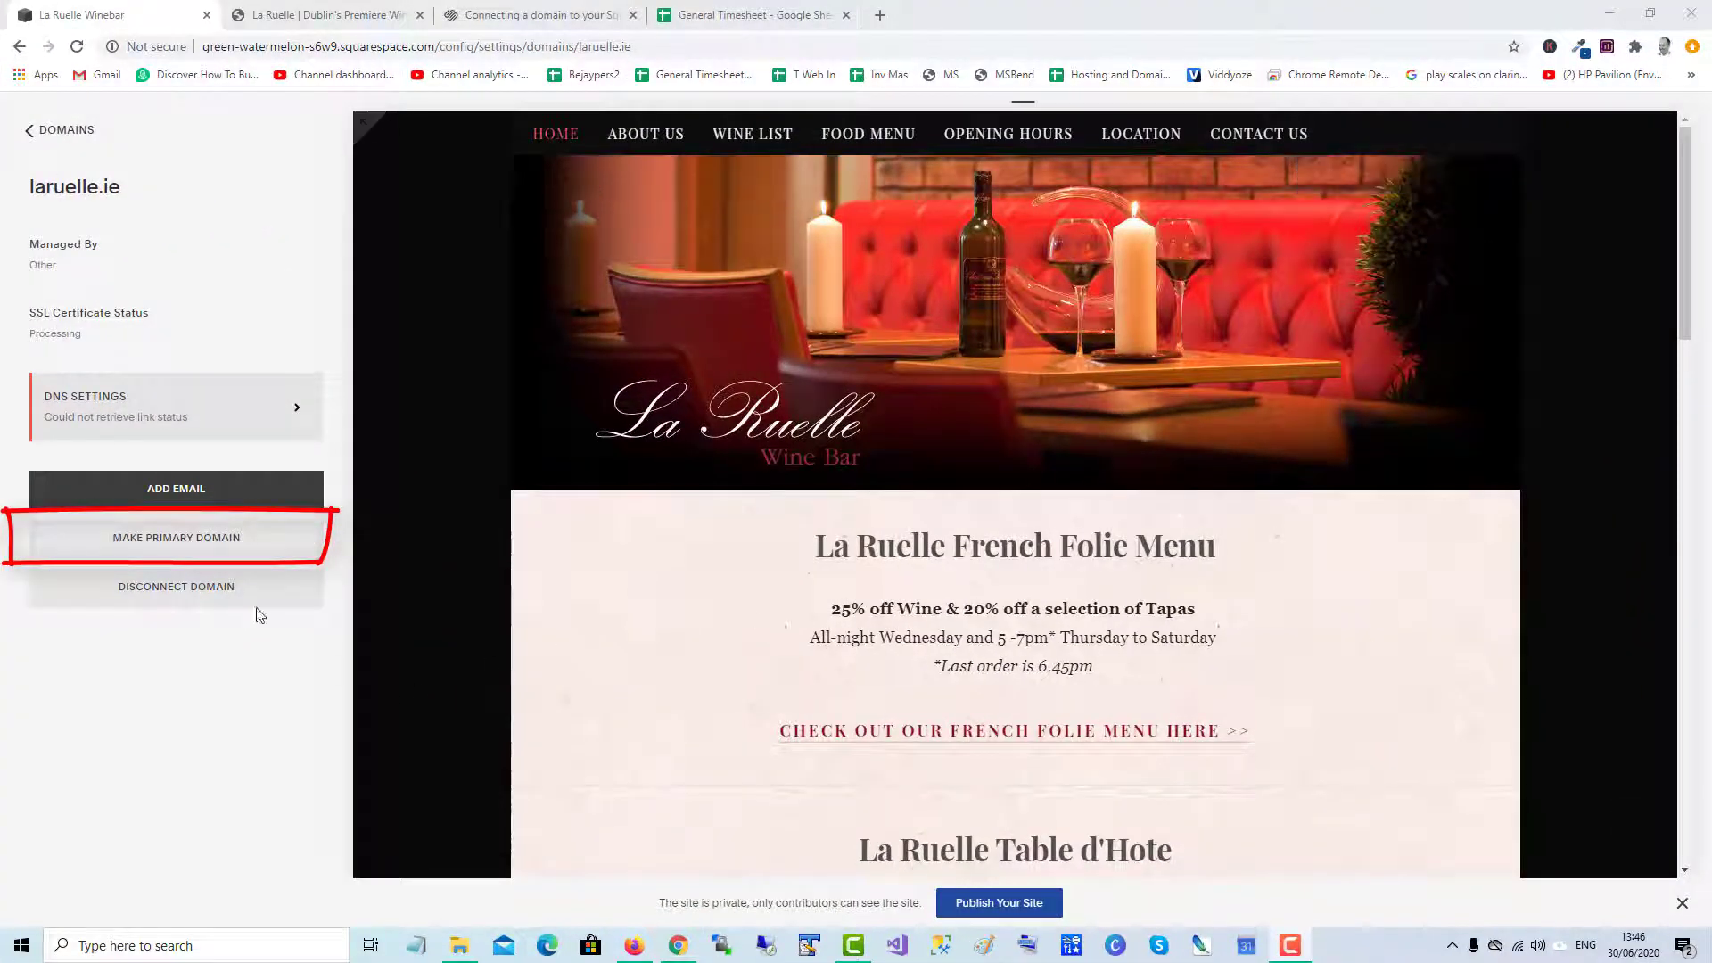
- Set laruelle.ie as the primary domain and confirm the switch
click(192, 540)
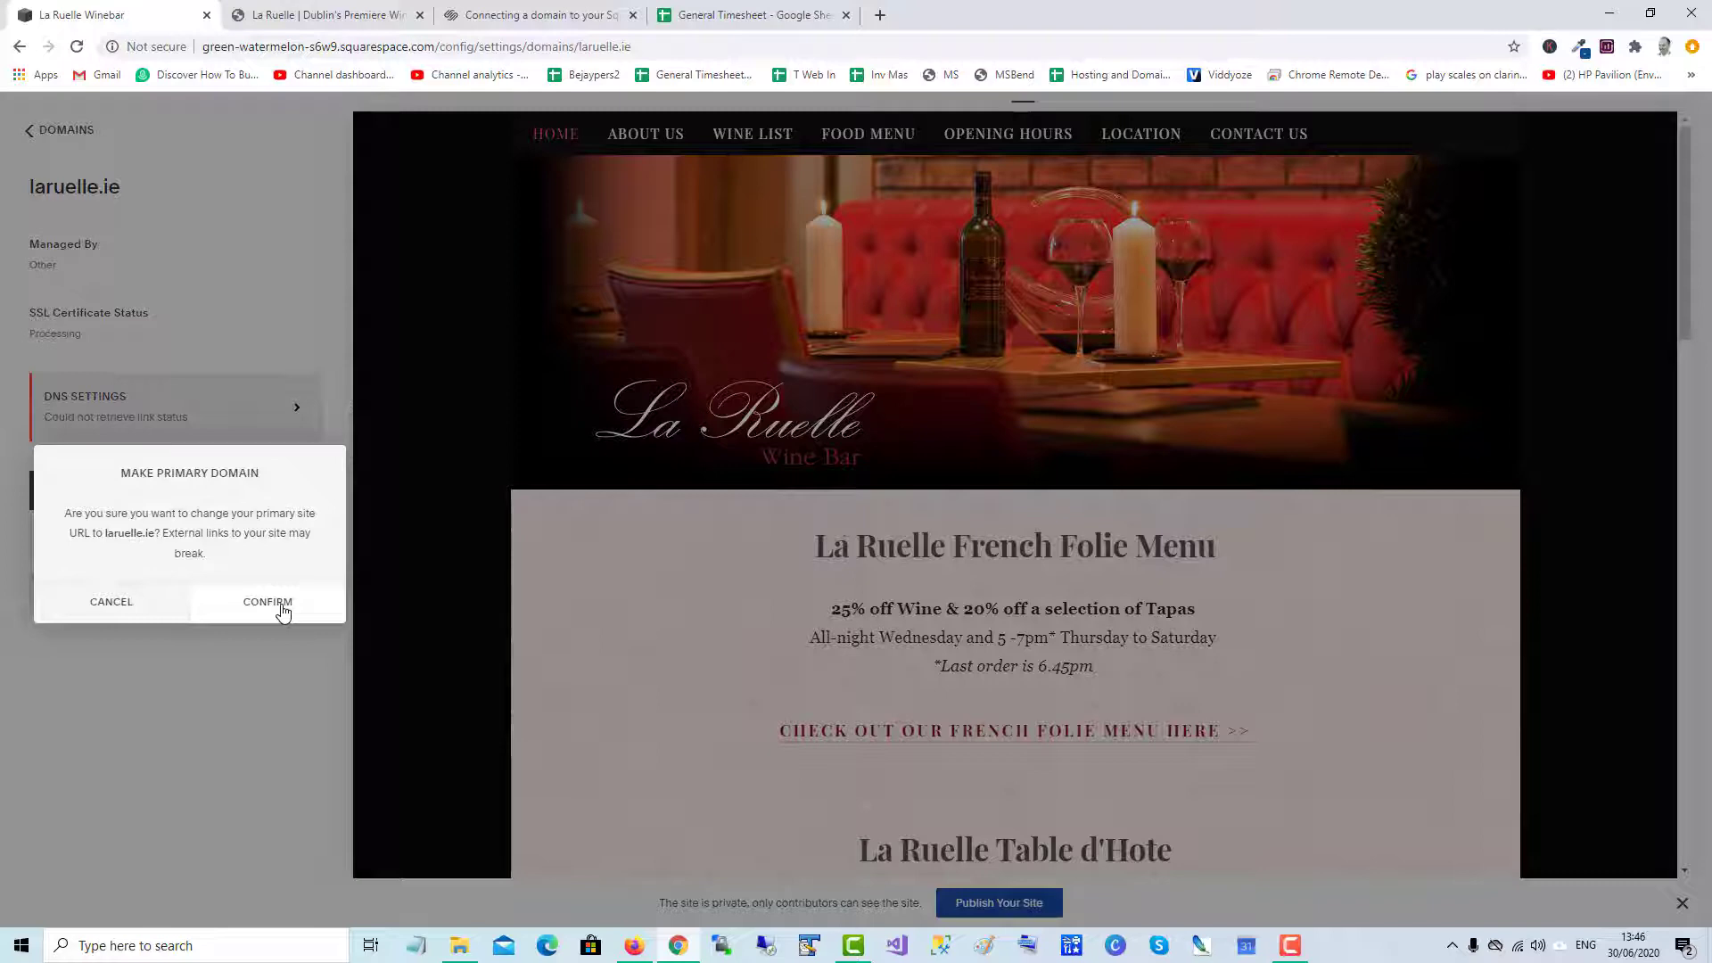
click(282, 608)
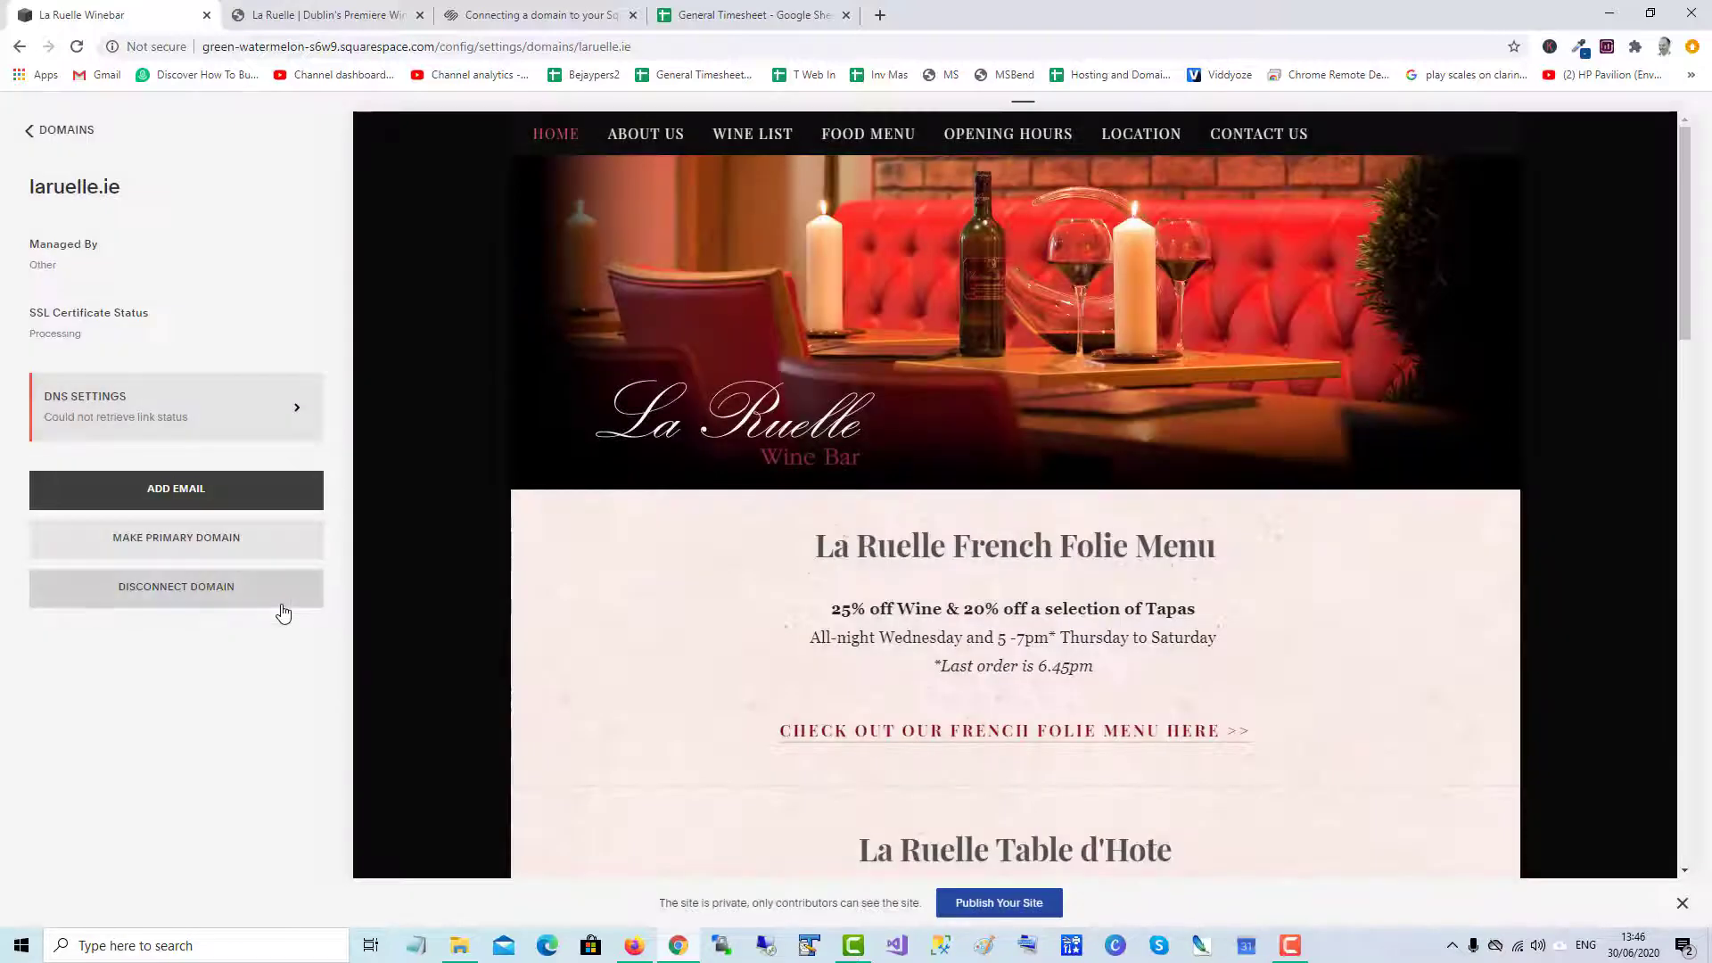